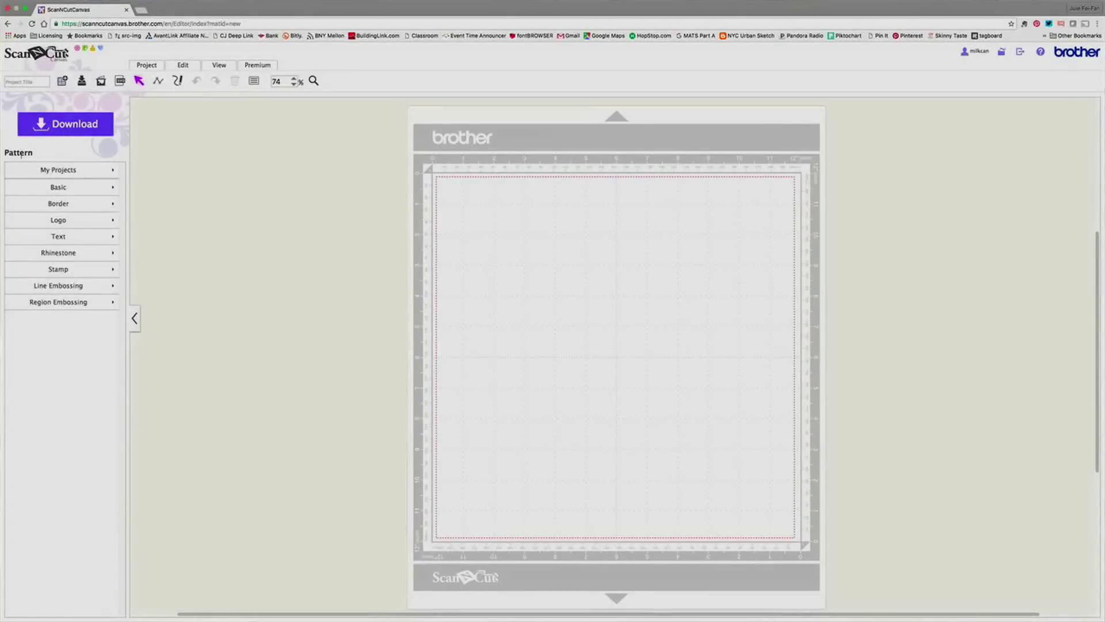
Step: Add a triangle, square and heart from the Basic shapes, then move the heart right and the triangle to the lower middle
{"action": "left_click", "coordinate": [40, 191]}
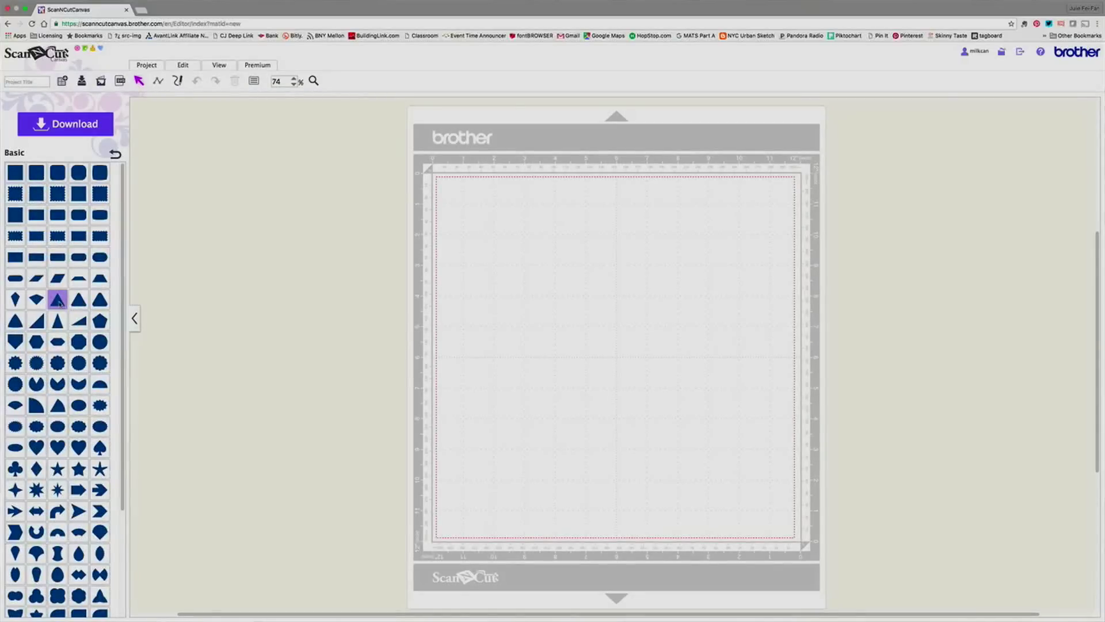
{"action": "left_click_drag", "start_coordinate": [57, 300], "coordinate": [397, 287]}
{"action": "left_click", "coordinate": [15, 174]}
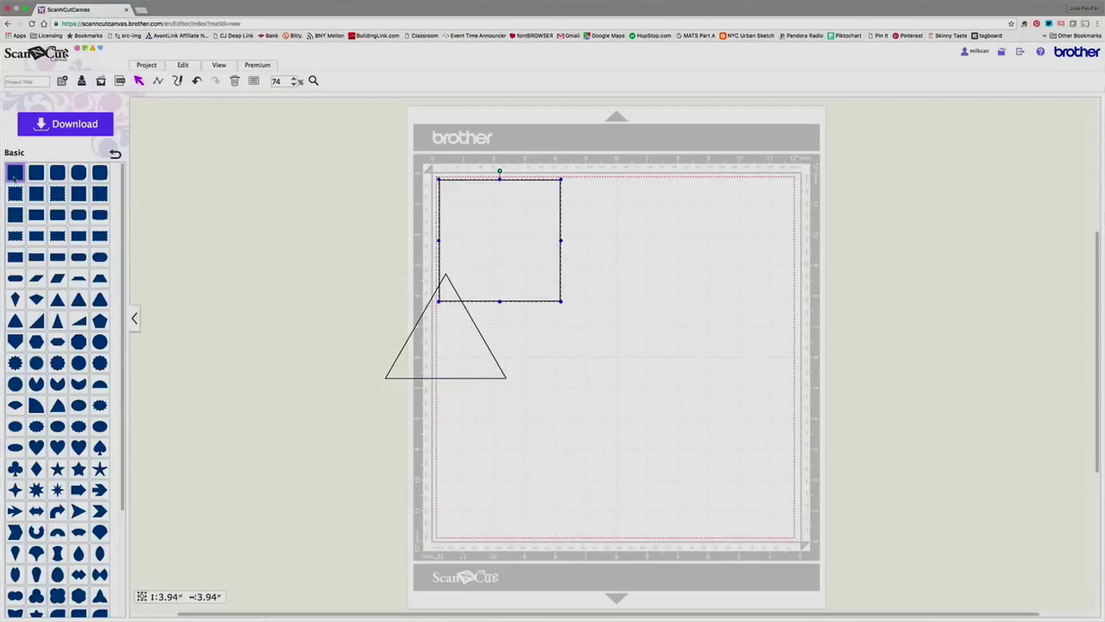
{"action": "left_click", "coordinate": [37, 446]}
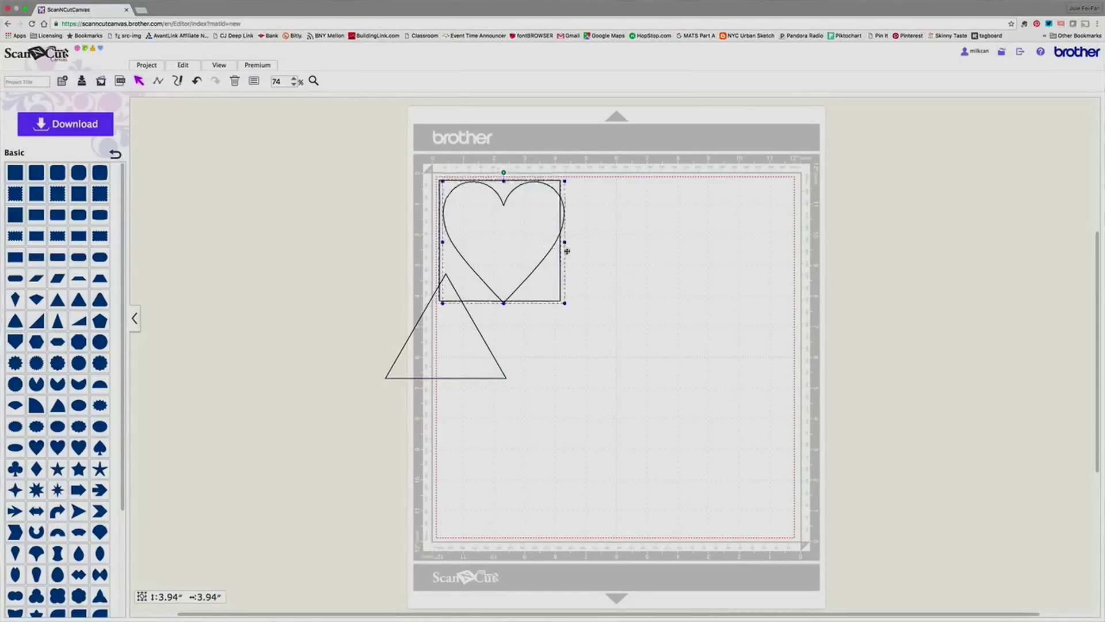
{"action": "left_click_drag", "start_coordinate": [547, 243], "coordinate": [734, 289]}
{"action": "left_click_drag", "start_coordinate": [488, 347], "coordinate": [656, 445]}
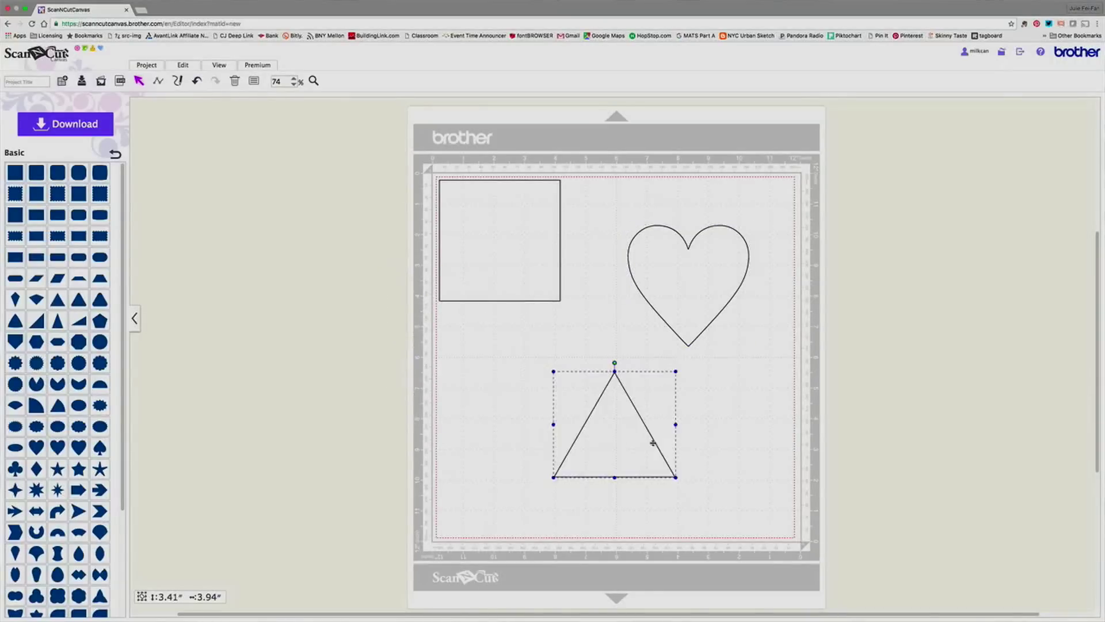
{"action": "left_click", "coordinate": [253, 81]}
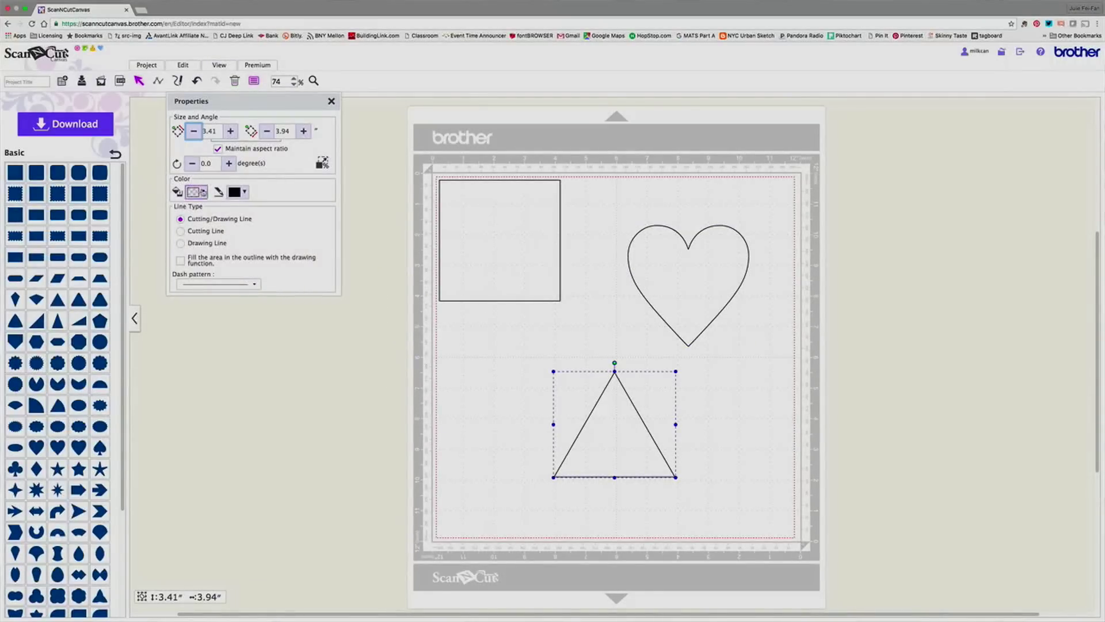
Step: Fill the triangle blue and the heart red
{"action": "left_click", "coordinate": [202, 193]}
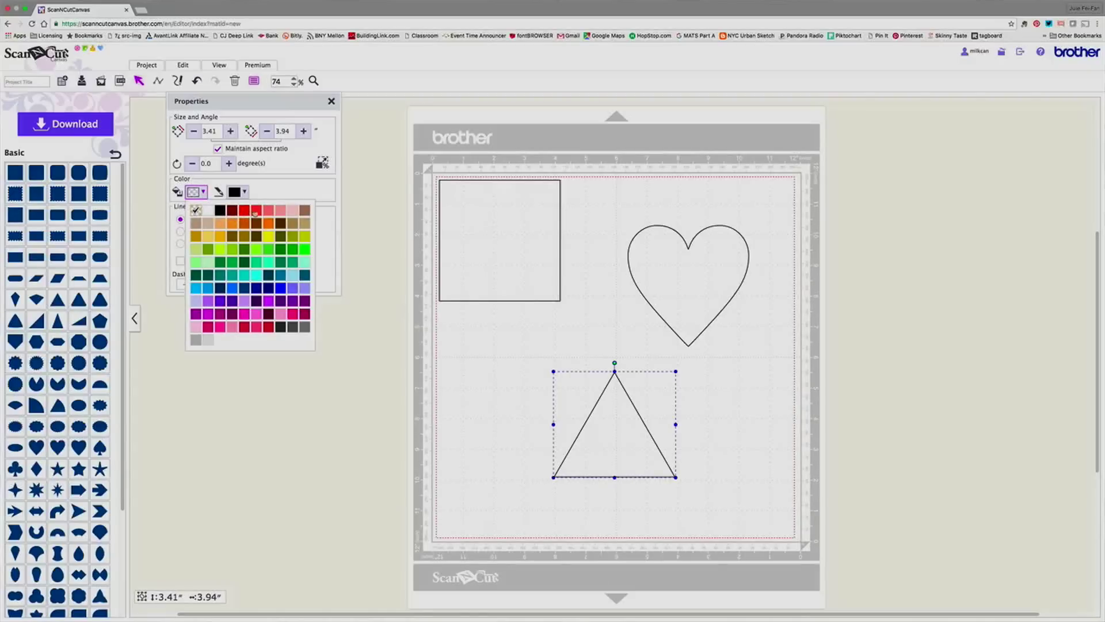
{"action": "left_click", "coordinate": [234, 288]}
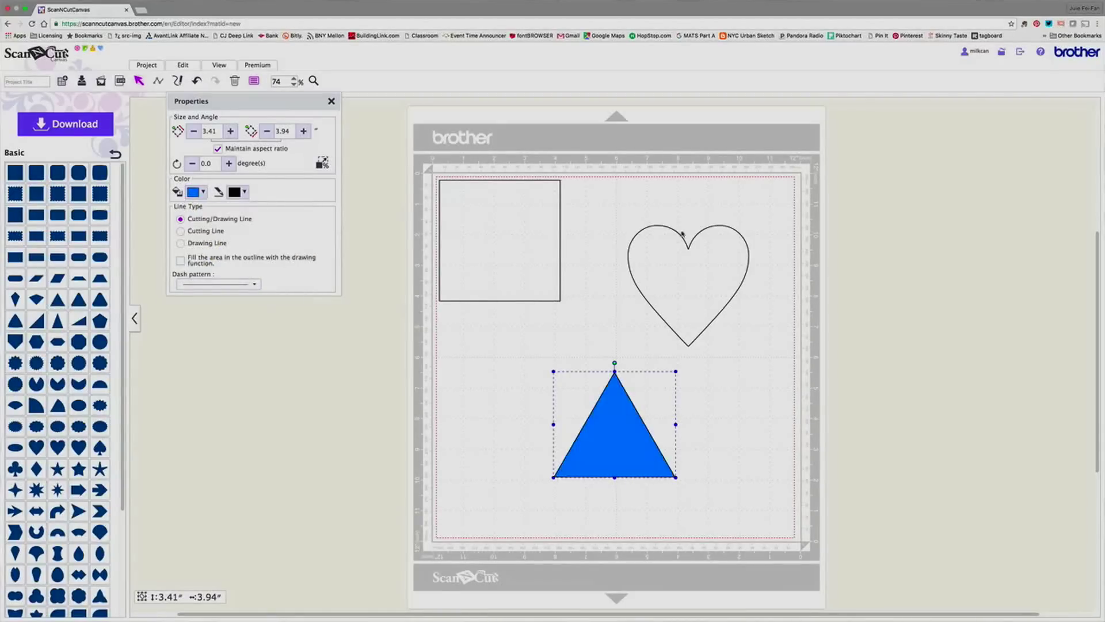
{"action": "left_click", "coordinate": [660, 226]}
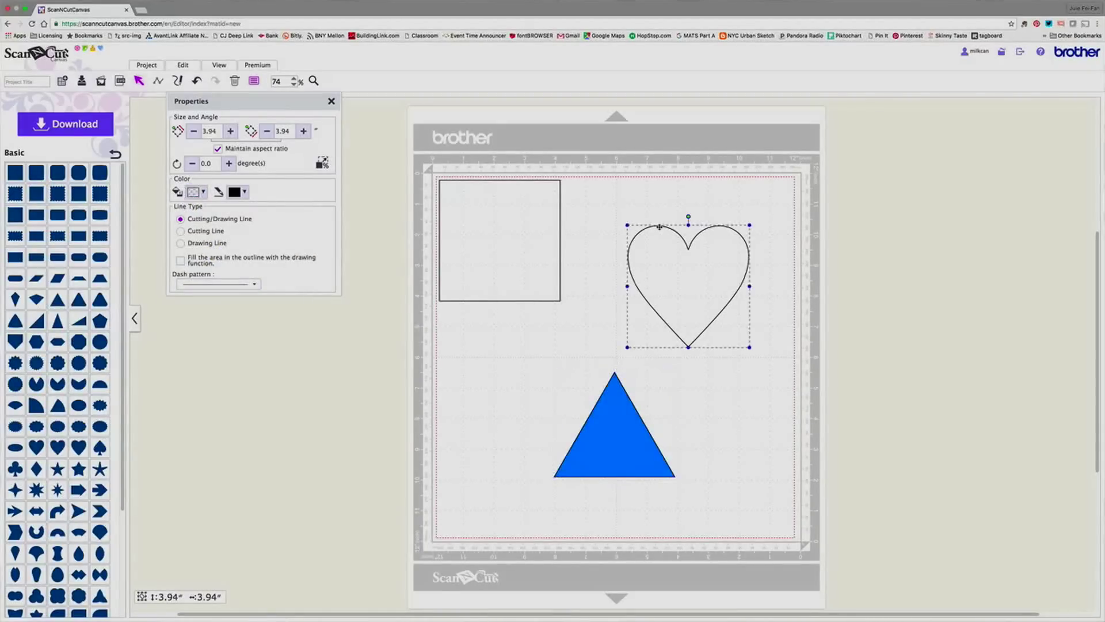
{"action": "left_click", "coordinate": [203, 193]}
{"action": "left_click", "coordinate": [259, 209]}
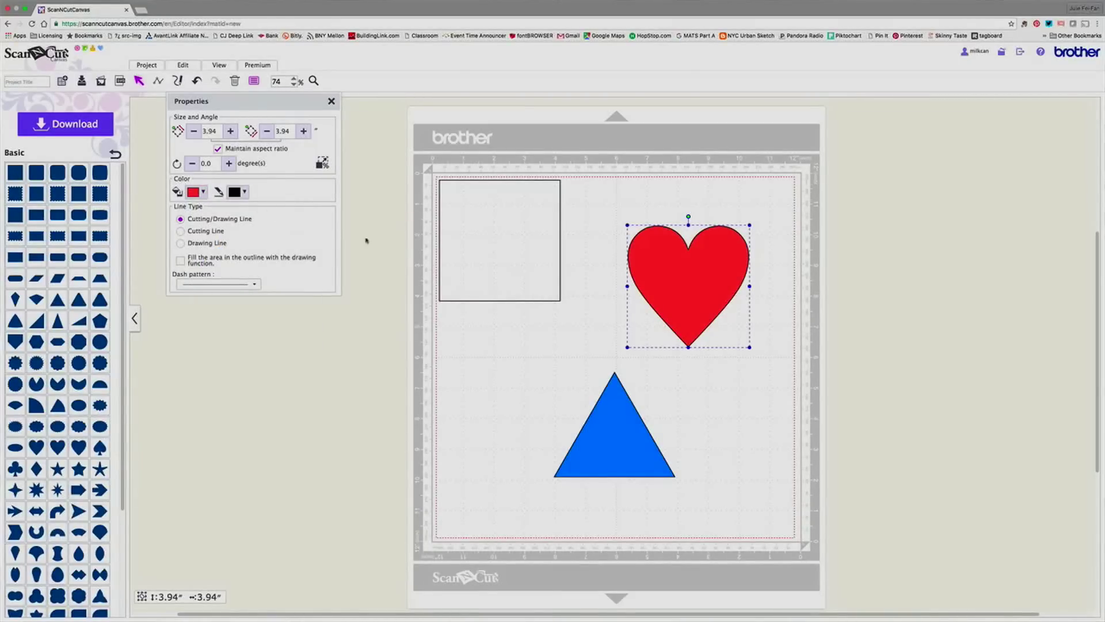
Step: Fill the square periwinkle purple, then reselect the heart
{"action": "left_click", "coordinate": [509, 225]}
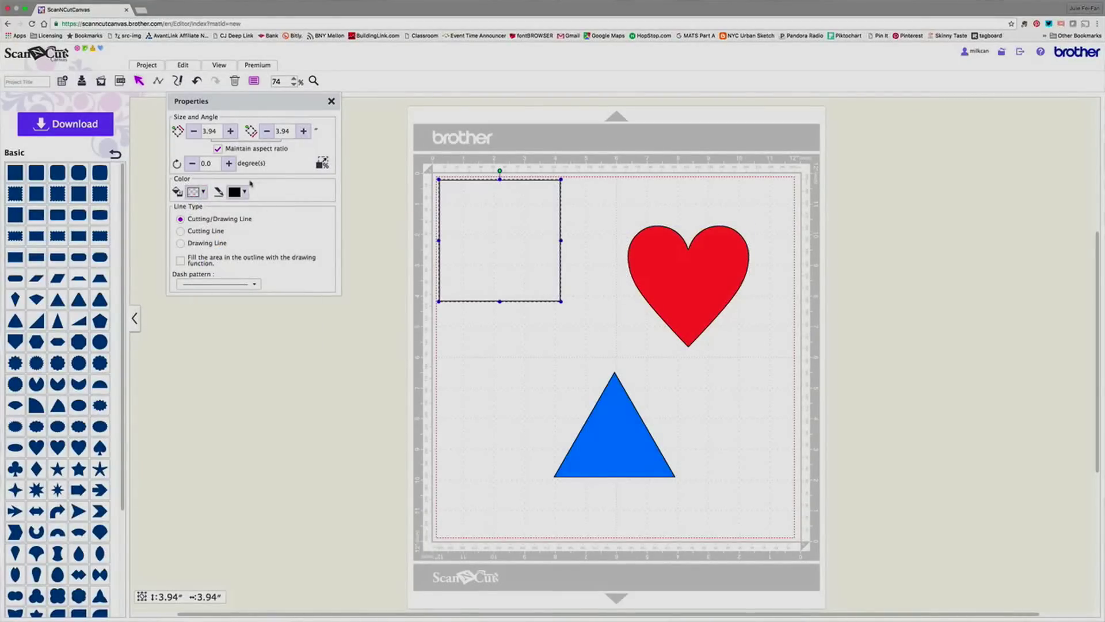
{"action": "left_click", "coordinate": [202, 192]}
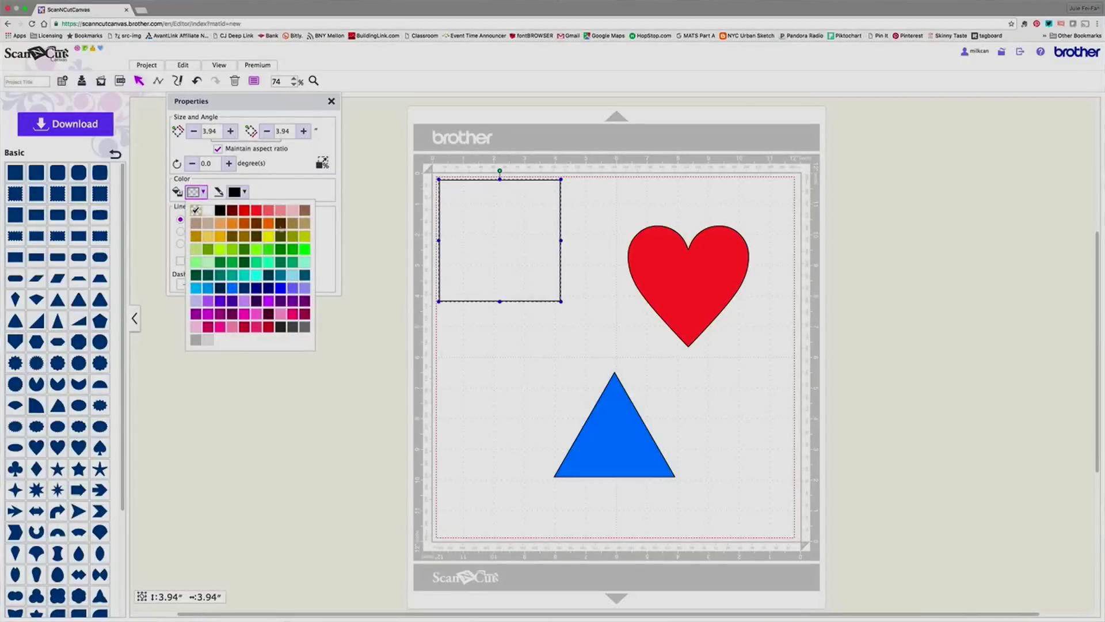
{"action": "left_click", "coordinate": [293, 288]}
{"action": "left_click", "coordinate": [601, 313]}
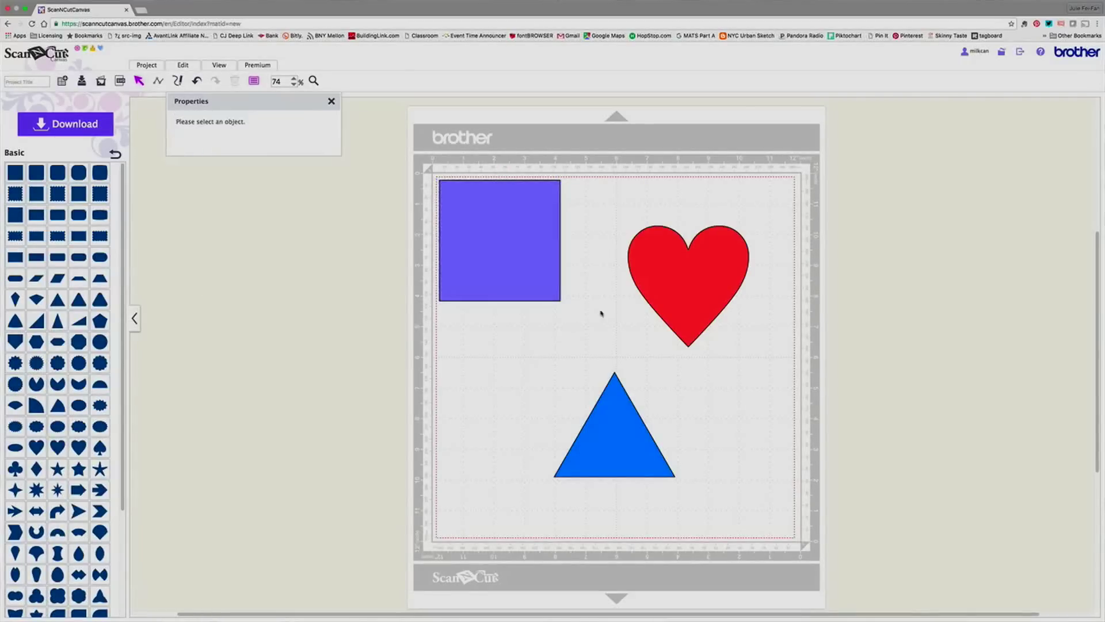
{"action": "left_click", "coordinate": [662, 270]}
Step: Overlap the heart and square, and tuck the triangle under the square's bottom edge
{"action": "left_click_drag", "start_coordinate": [662, 271], "coordinate": [593, 255]}
{"action": "left_click_drag", "start_coordinate": [522, 276], "coordinate": [556, 311]}
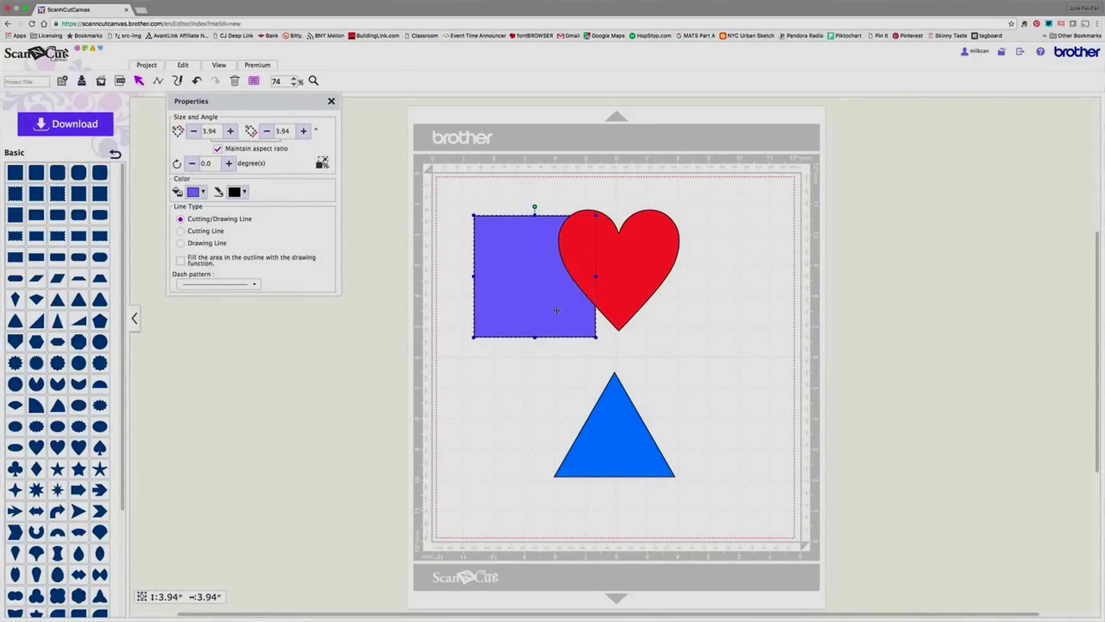
{"action": "left_click_drag", "start_coordinate": [608, 407], "coordinate": [542, 333]}
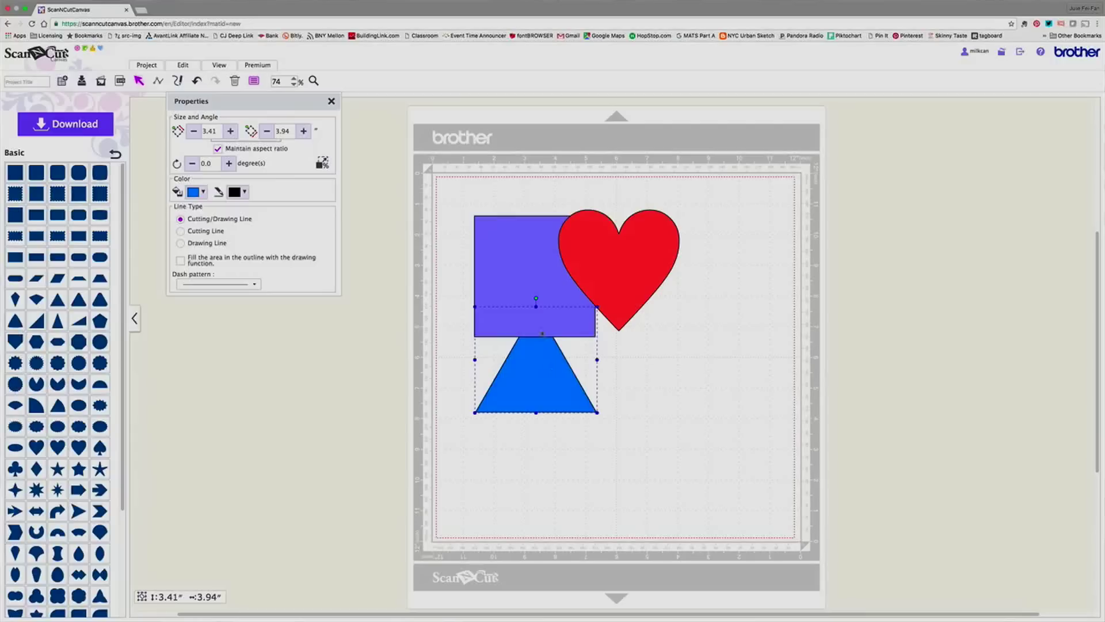
{"action": "left_click", "coordinate": [707, 329]}
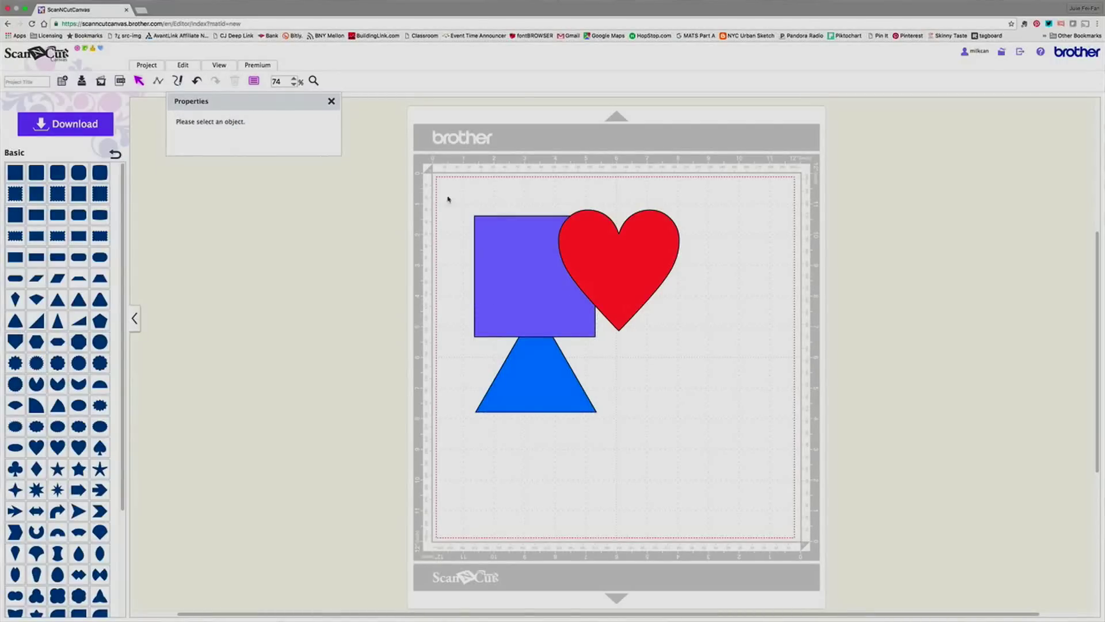
Step: Select all three shapes and try Weld, then select the triangle
{"action": "left_click_drag", "start_coordinate": [457, 199], "coordinate": [671, 413]}
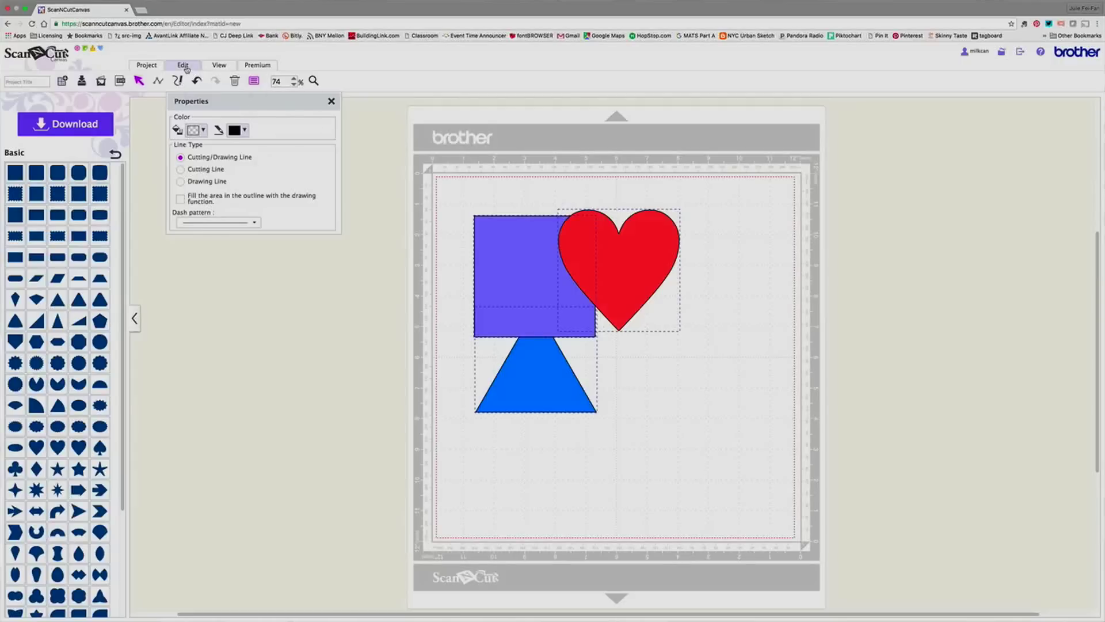
{"action": "left_click", "coordinate": [185, 65]}
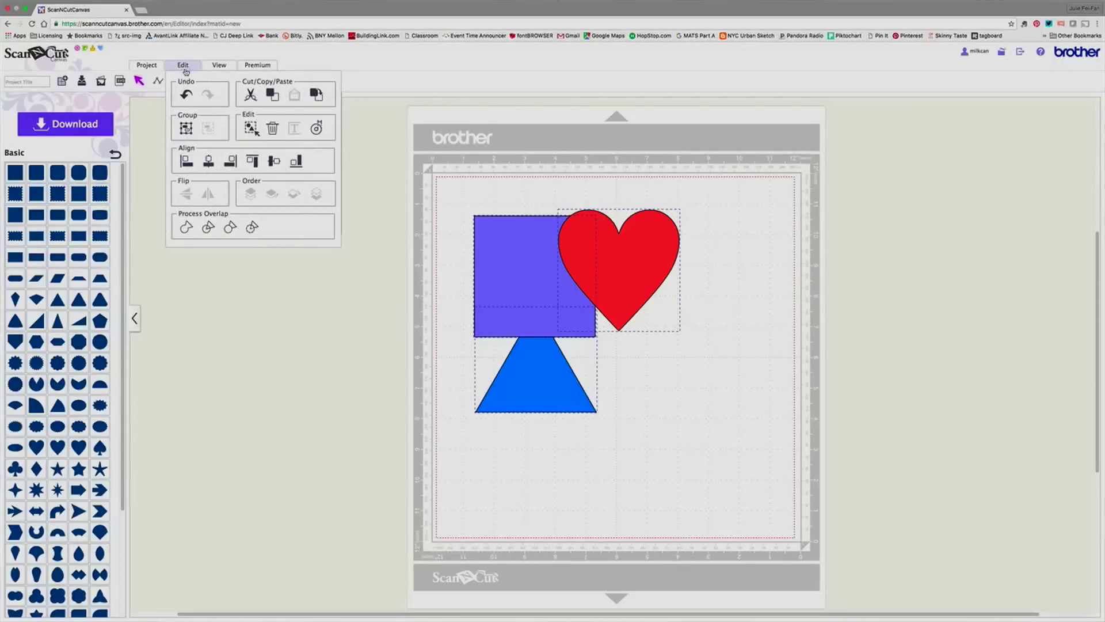
{"action": "left_click", "coordinate": [186, 230]}
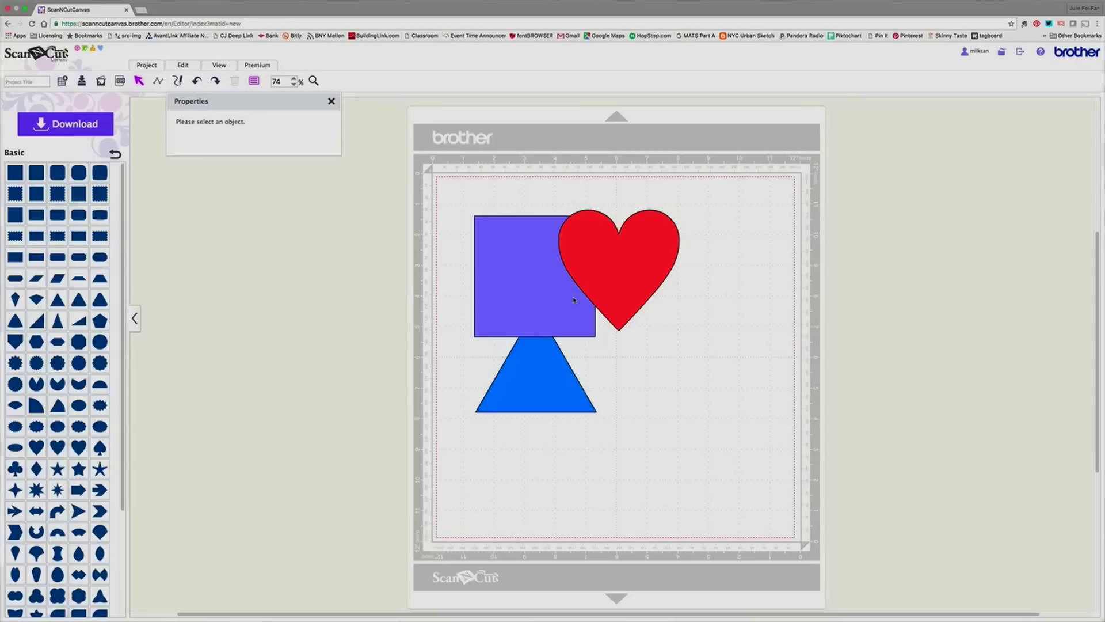
{"action": "left_click", "coordinate": [536, 356]}
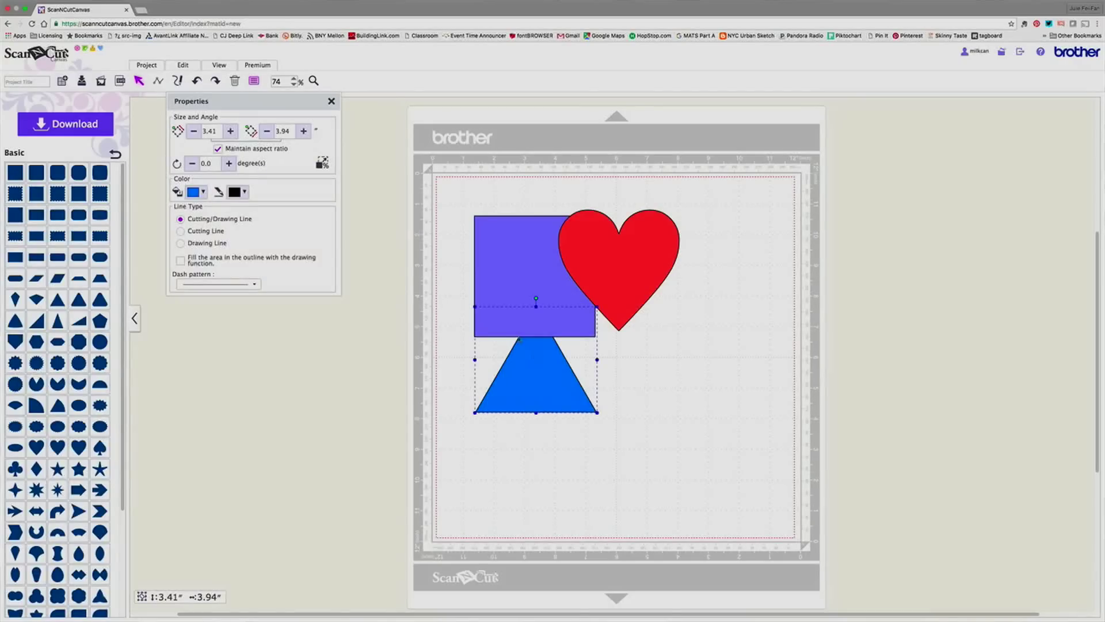
Step: Bring the triangle in front of the square
{"action": "left_click", "coordinate": [185, 66]}
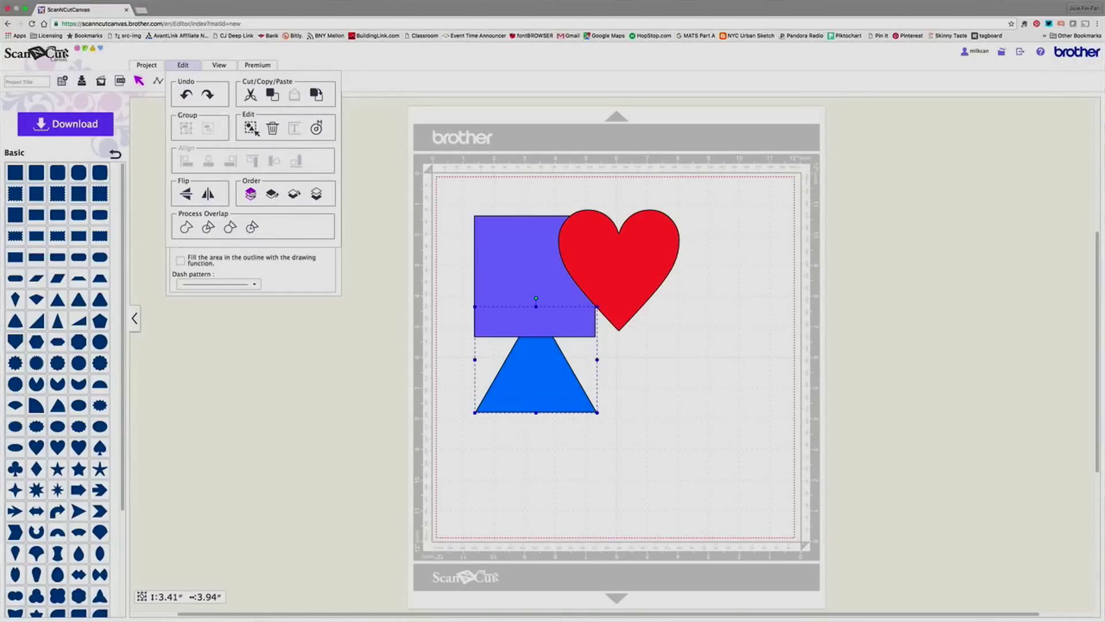
{"action": "left_click", "coordinate": [252, 194]}
{"action": "left_click", "coordinate": [453, 275]}
Step: Weld all three shapes, then undo the weld
{"action": "left_click_drag", "start_coordinate": [454, 245], "coordinate": [624, 396]}
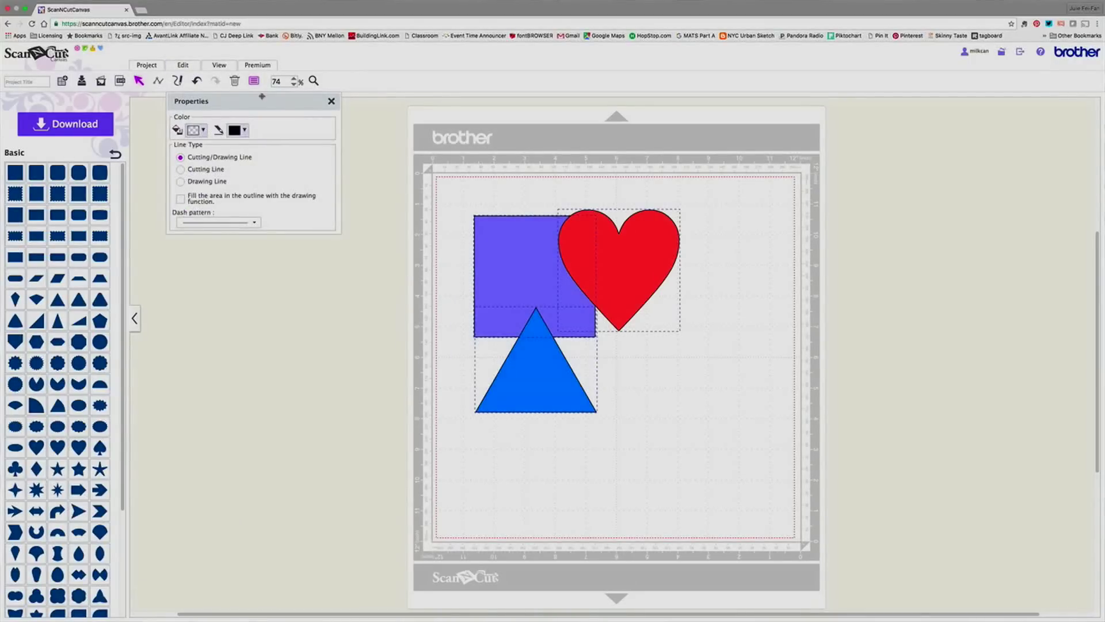
{"action": "left_click", "coordinate": [183, 65]}
{"action": "left_click", "coordinate": [185, 228]}
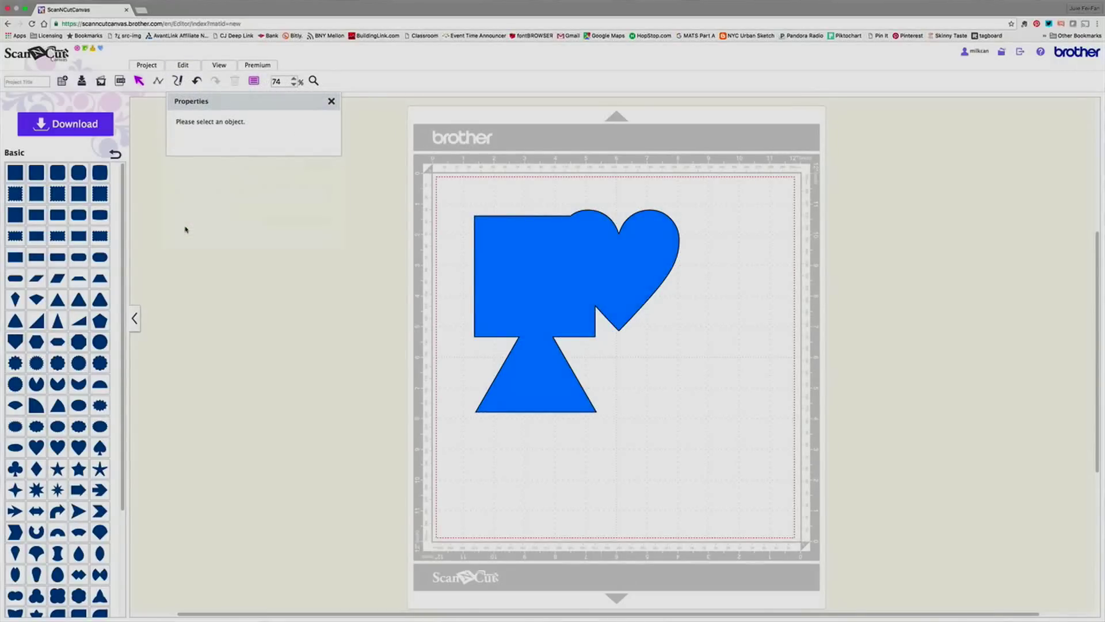
{"action": "key", "text": "ctrl+z"}
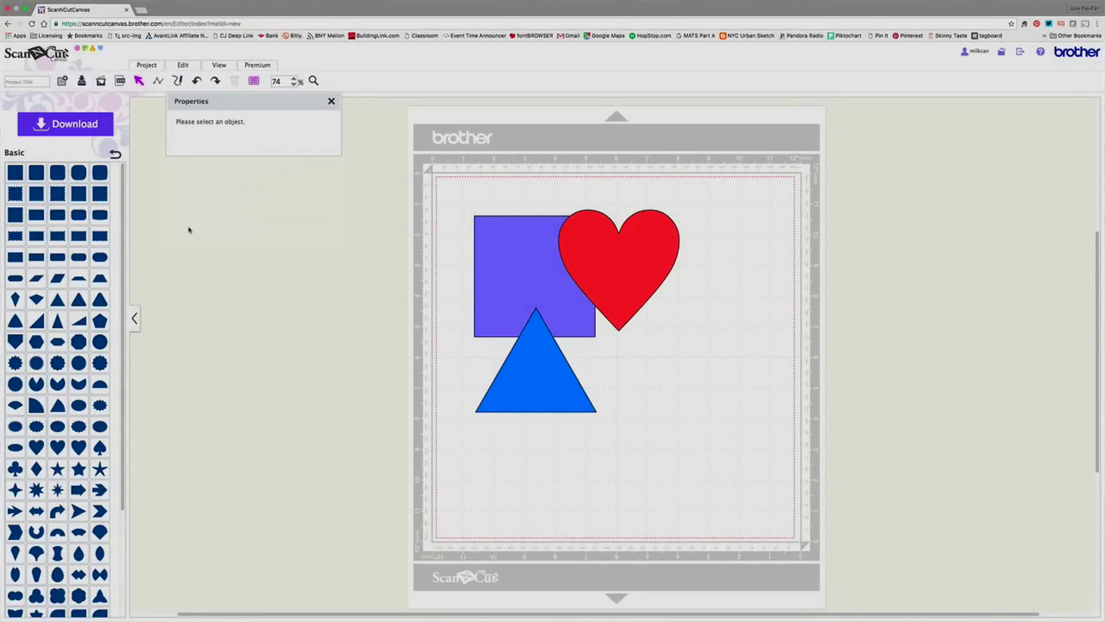
Step: Divide all three selected shapes along their overlaps
{"action": "left_click_drag", "start_coordinate": [464, 224], "coordinate": [624, 437]}
{"action": "left_click", "coordinate": [187, 65]}
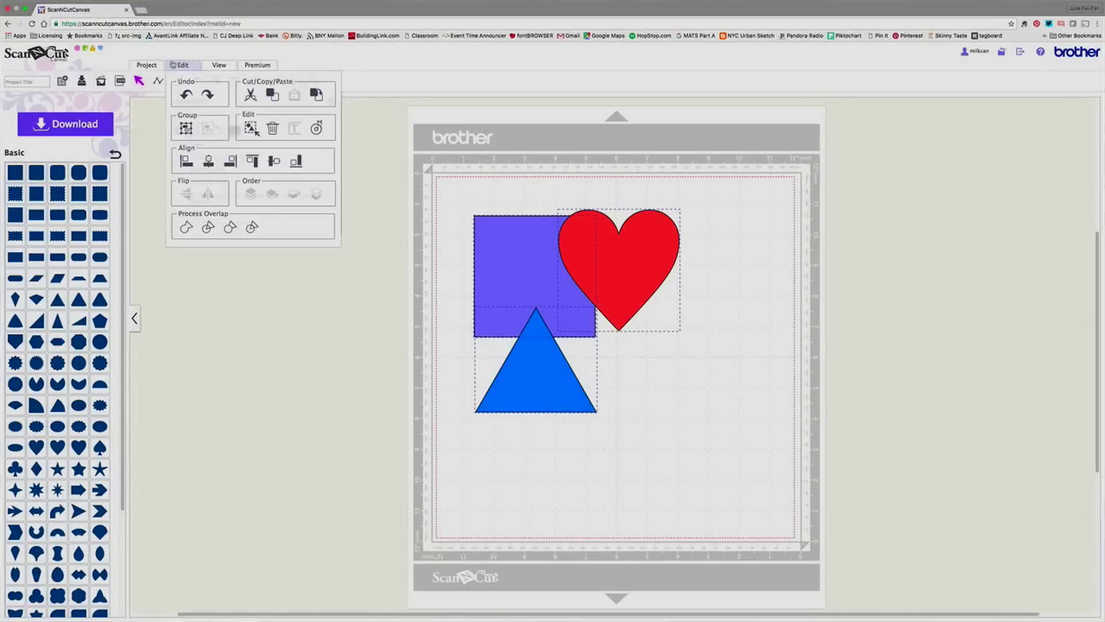
{"action": "left_click", "coordinate": [209, 228]}
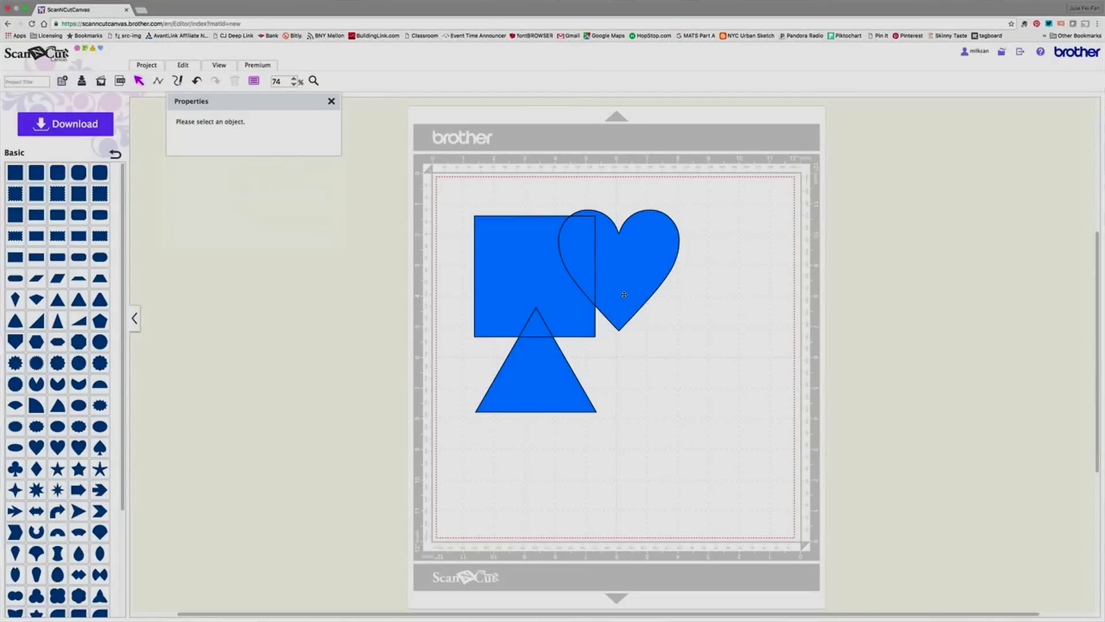
Step: Pull the heart, trapezoid, small triangle and half-circle pieces apart, then undo the moves
{"action": "left_click_drag", "start_coordinate": [624, 295], "coordinate": [696, 307]}
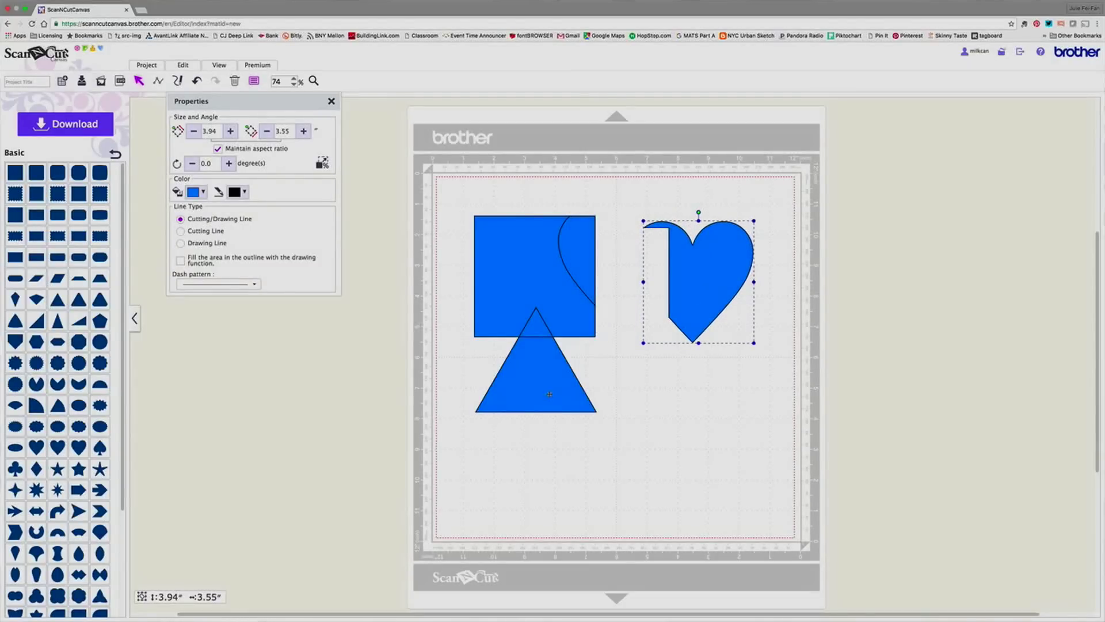
{"action": "left_click_drag", "start_coordinate": [549, 394], "coordinate": [560, 489]}
{"action": "left_click_drag", "start_coordinate": [541, 326], "coordinate": [540, 382]}
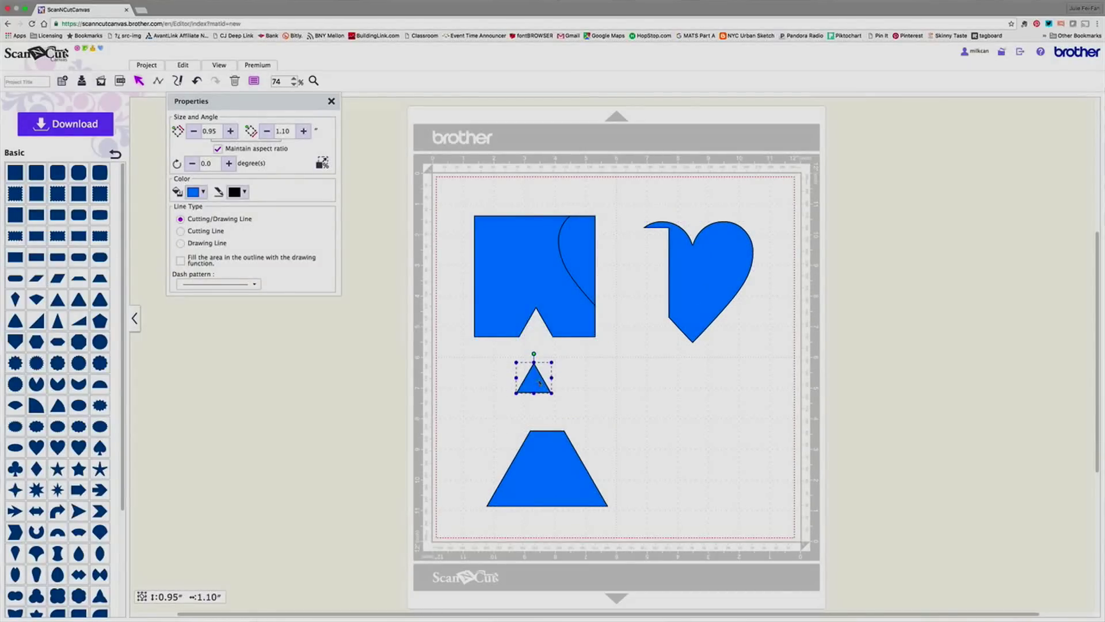
{"action": "left_click_drag", "start_coordinate": [588, 271], "coordinate": [618, 282]}
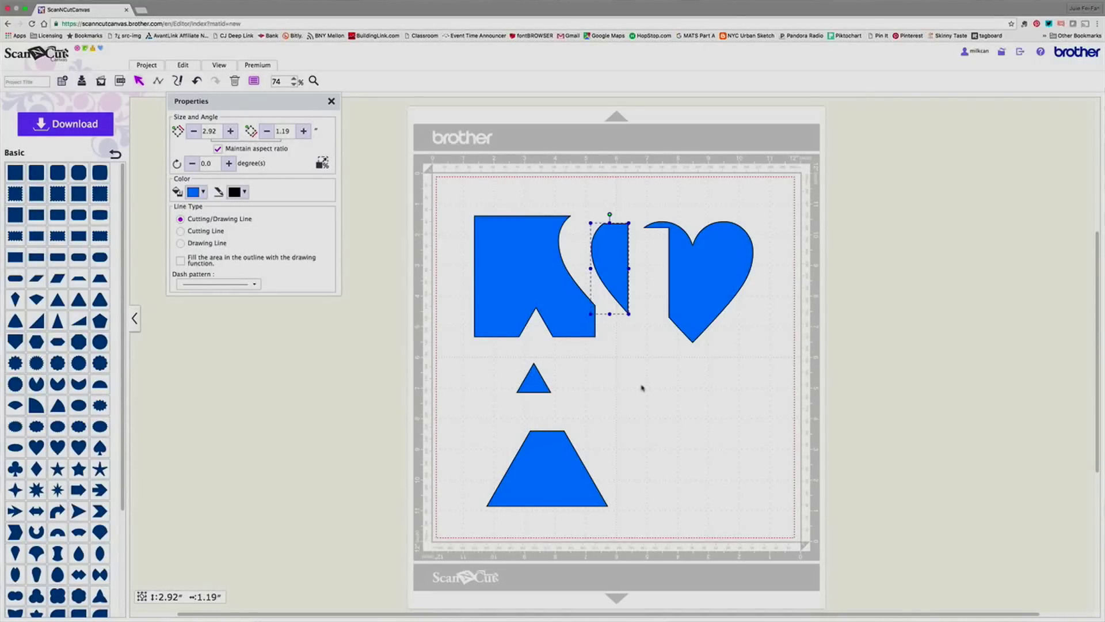
{"action": "key", "text": "super+z"}
{"action": "key", "text": "super+z"}
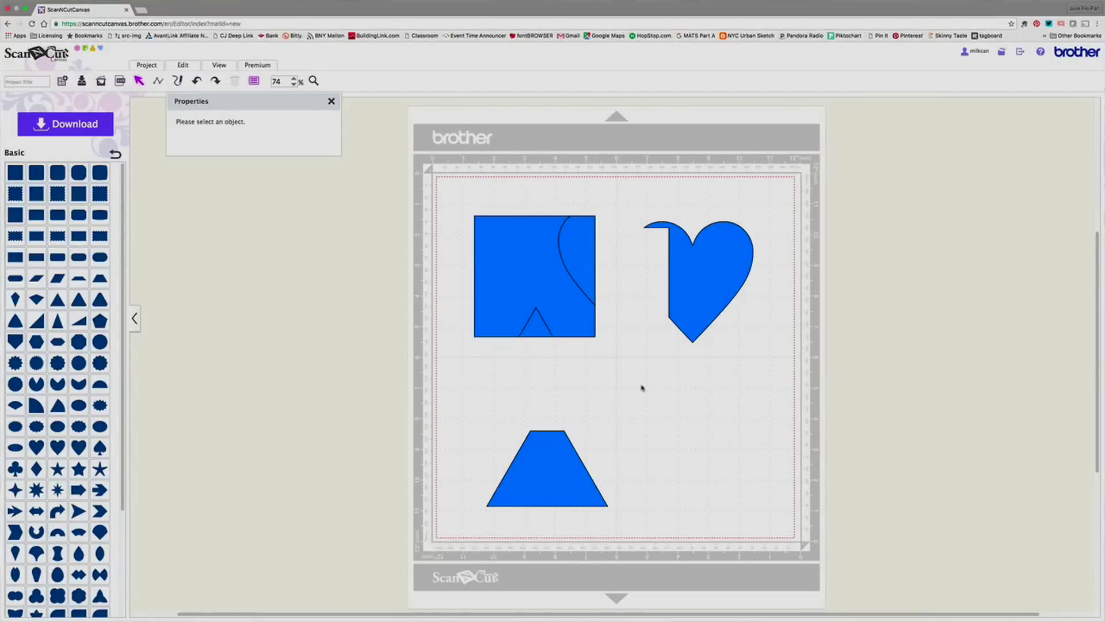
{"action": "key", "text": "super+z"}
{"action": "key", "text": "super+z"}
{"action": "key", "text": "super+z"}
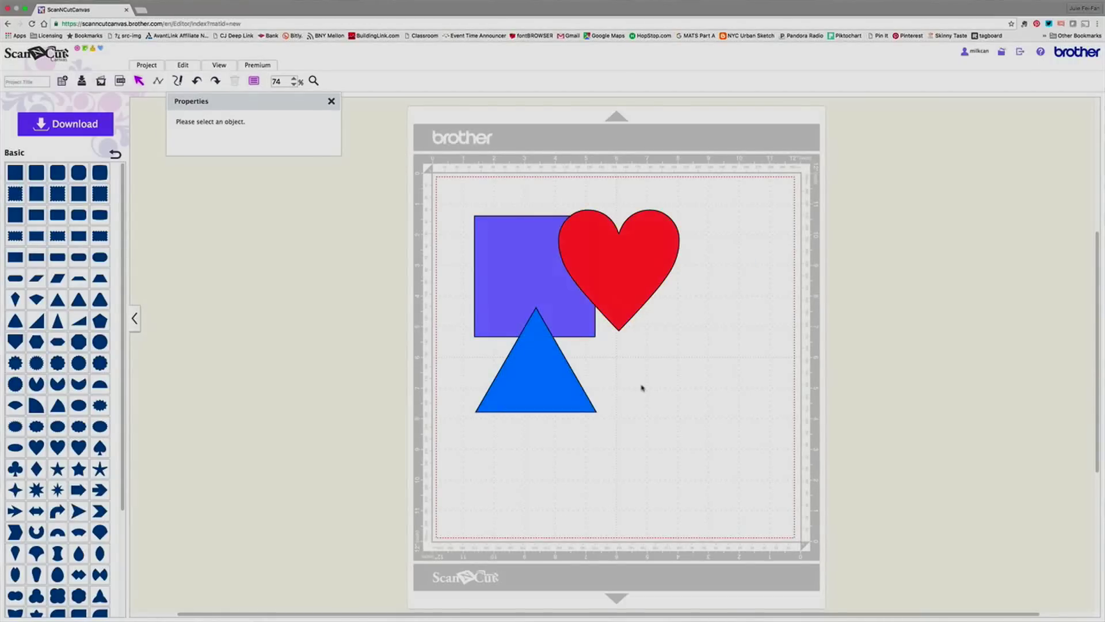
Step: Send the red heart behind the square
{"action": "left_click", "coordinate": [621, 288]}
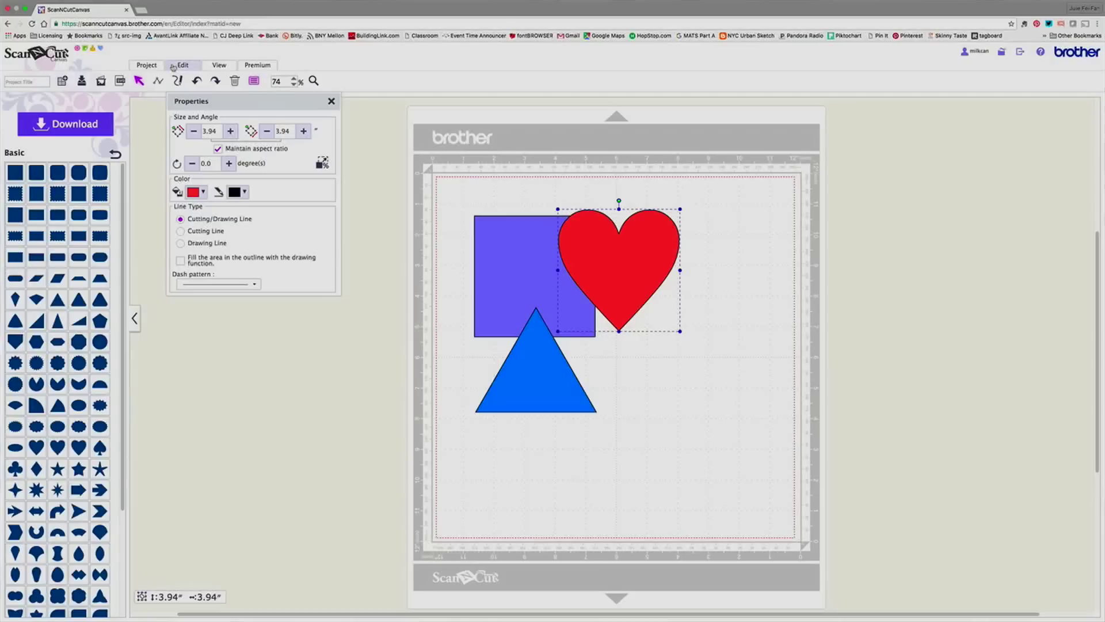
{"action": "left_click", "coordinate": [173, 67]}
{"action": "left_click", "coordinate": [316, 195]}
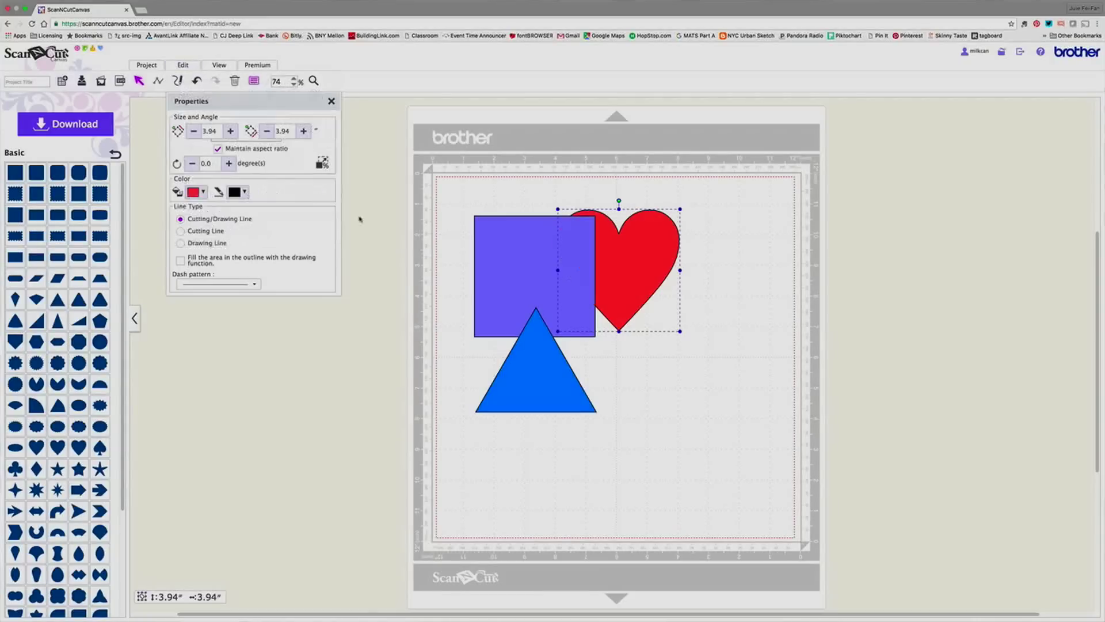
{"action": "left_click", "coordinate": [446, 267]}
Step: Test Divide on all three shapes, pull the heart off its overlap piece, undo, and reselect all
{"action": "left_click_drag", "start_coordinate": [446, 247], "coordinate": [598, 391]}
{"action": "left_click", "coordinate": [182, 65]}
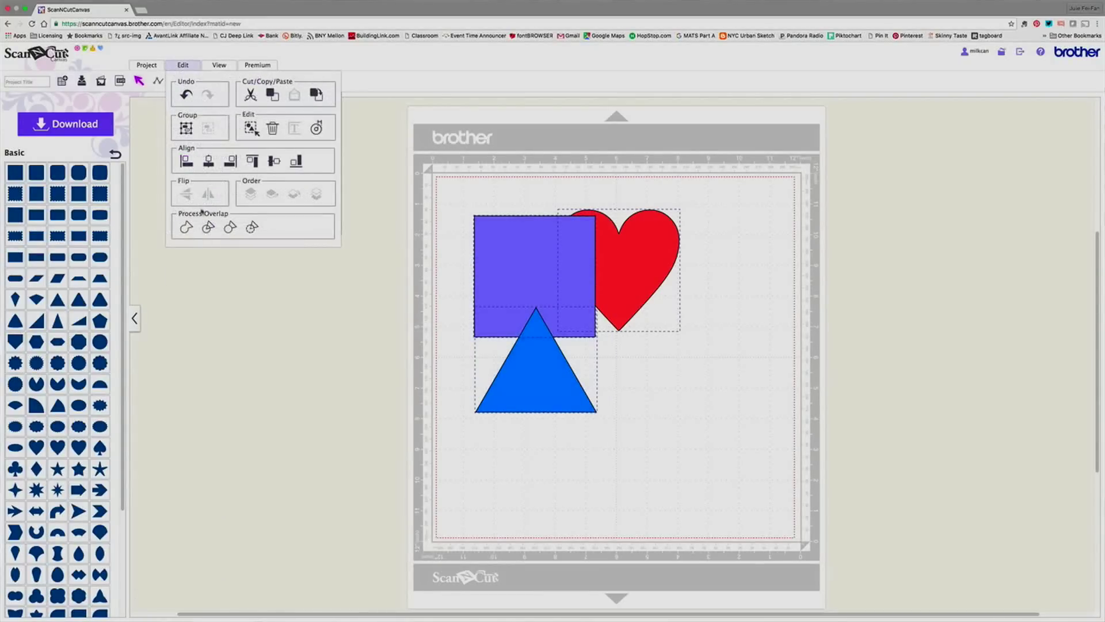
{"action": "left_click", "coordinate": [207, 227]}
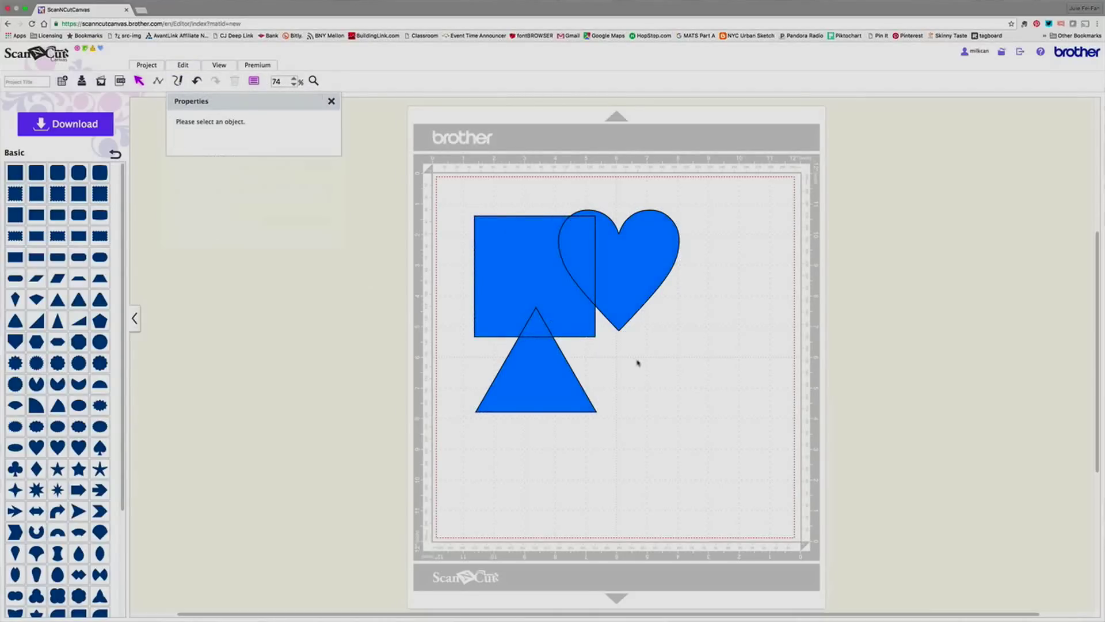
{"action": "left_click_drag", "start_coordinate": [622, 290], "coordinate": [654, 290]}
{"action": "left_click", "coordinate": [587, 276]}
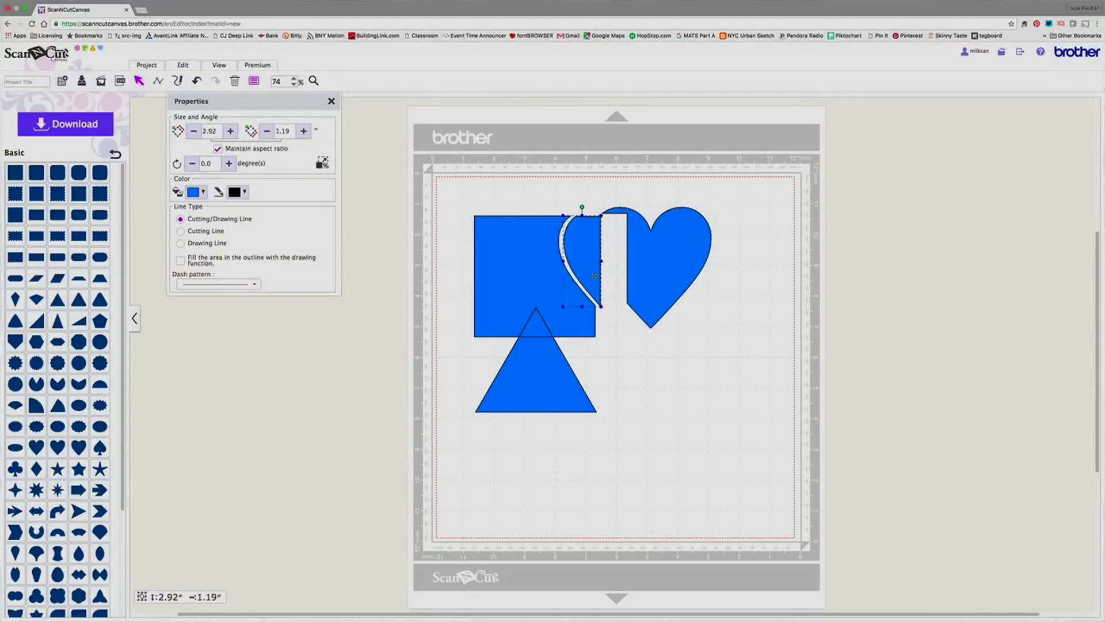
{"action": "left_click", "coordinate": [330, 329]}
{"action": "key", "text": "ctrl+z"}
{"action": "key", "text": "ctrl+z"}
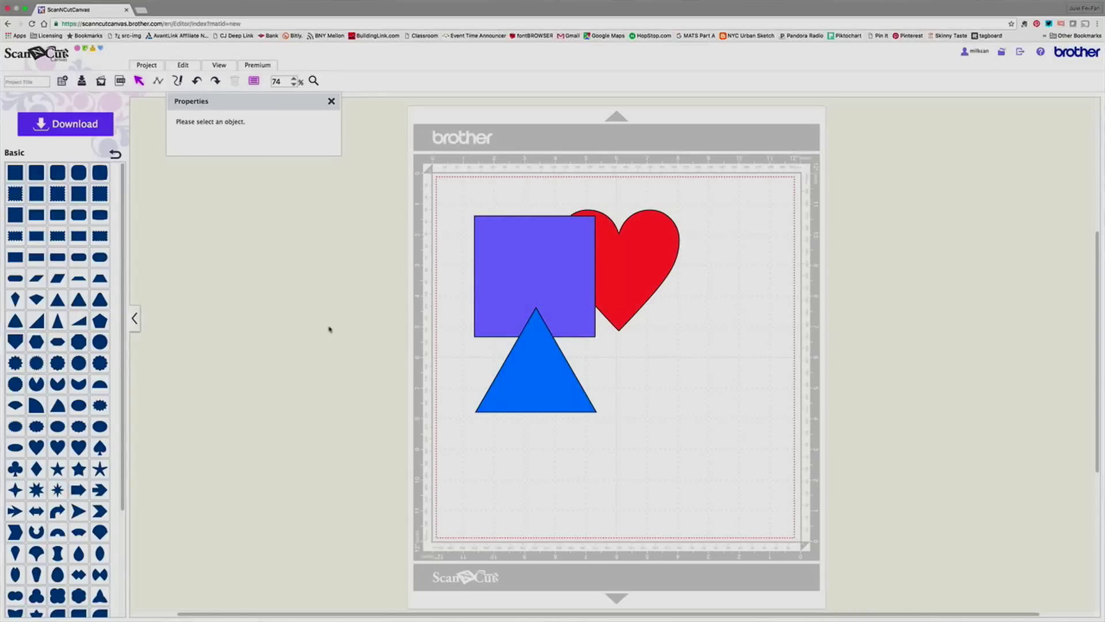
{"action": "left_click_drag", "start_coordinate": [457, 234], "coordinate": [633, 405]}
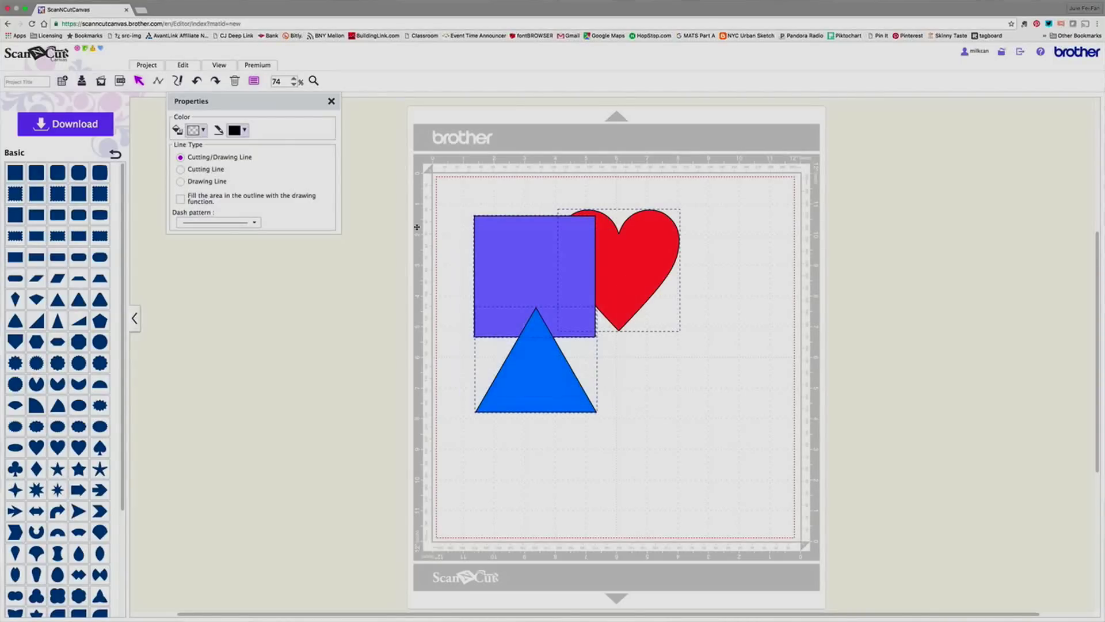
Step: Apply Remove Overlapped to the selected shapes and move the notched square up-left
{"action": "left_click", "coordinate": [183, 67]}
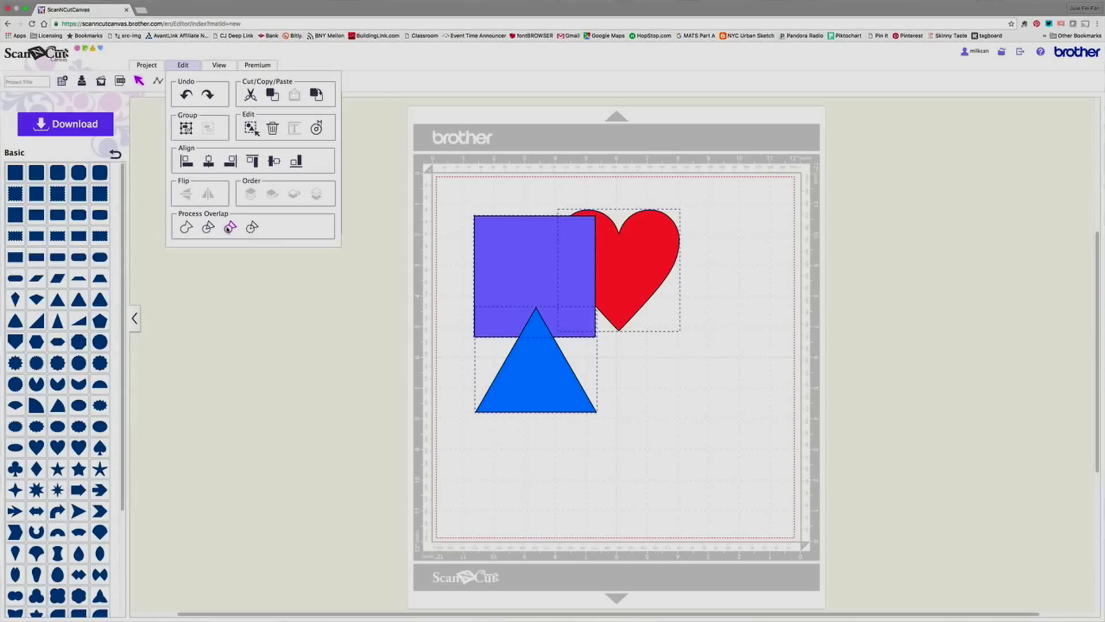
{"action": "left_click", "coordinate": [230, 227]}
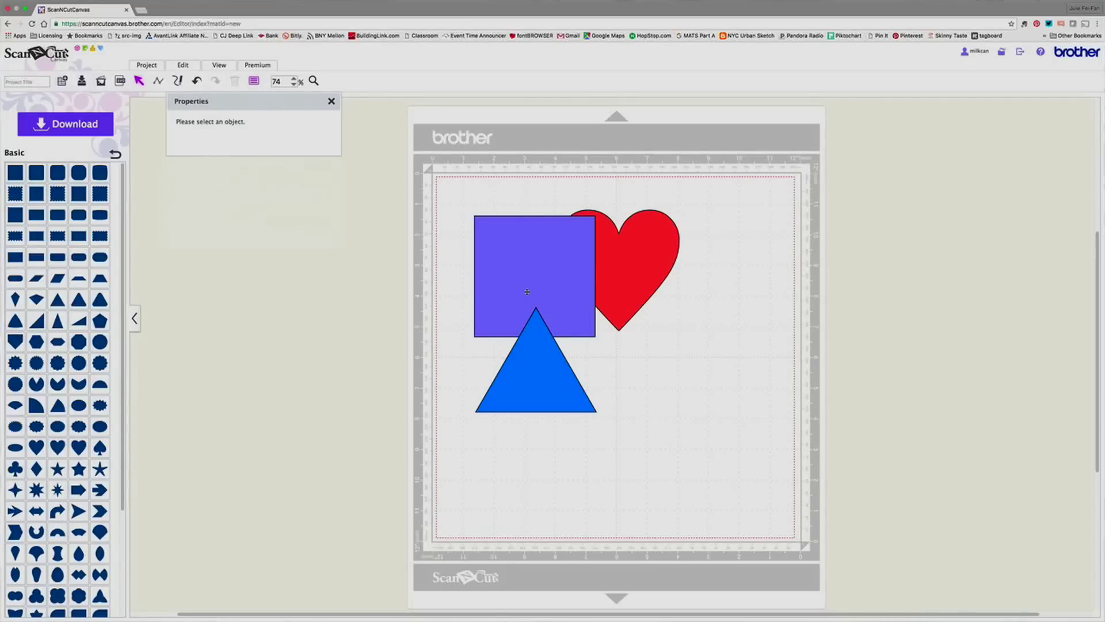
{"action": "left_click_drag", "start_coordinate": [527, 292], "coordinate": [450, 271]}
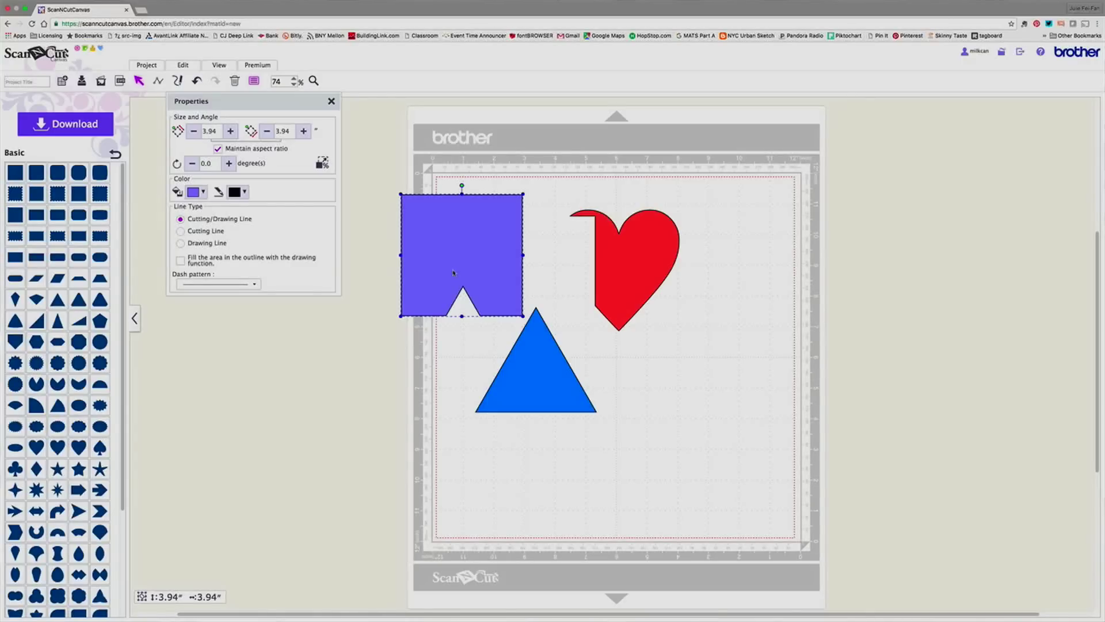
Step: Undo the square's move and bring the red heart in front of the square
{"action": "key", "text": "ctrl+z"}
{"action": "left_click", "coordinate": [627, 279]}
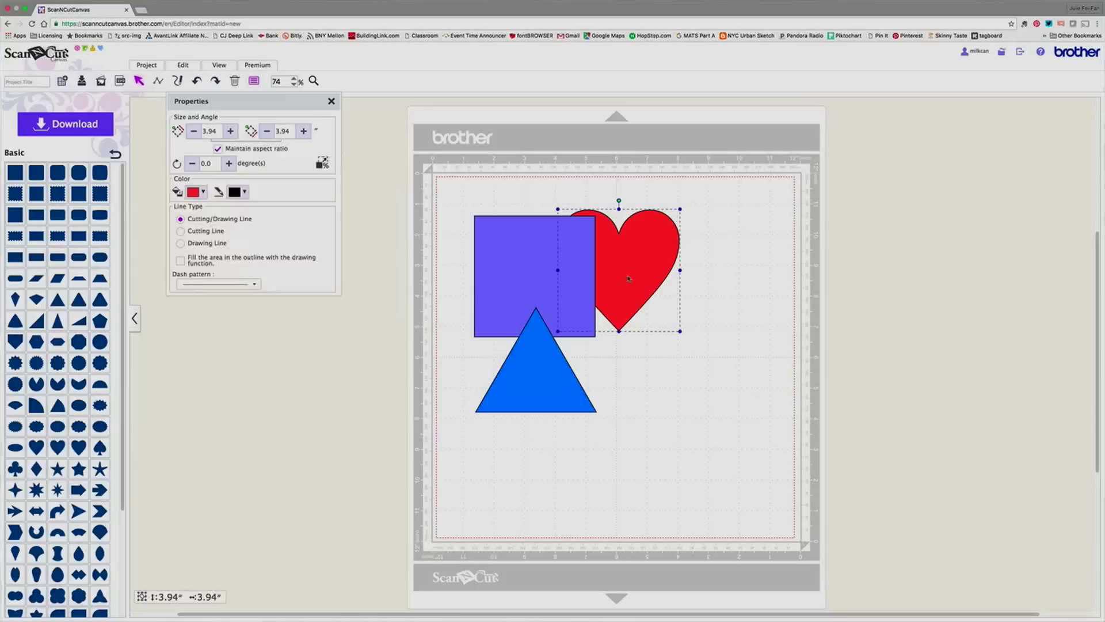
{"action": "left_click", "coordinate": [181, 66]}
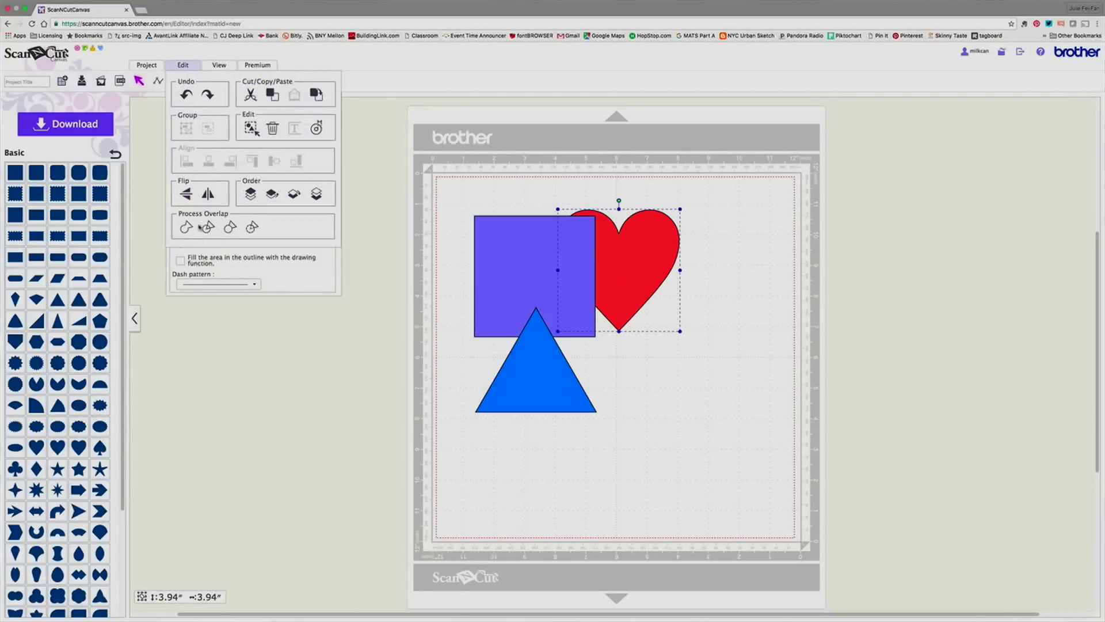
{"action": "left_click", "coordinate": [251, 194]}
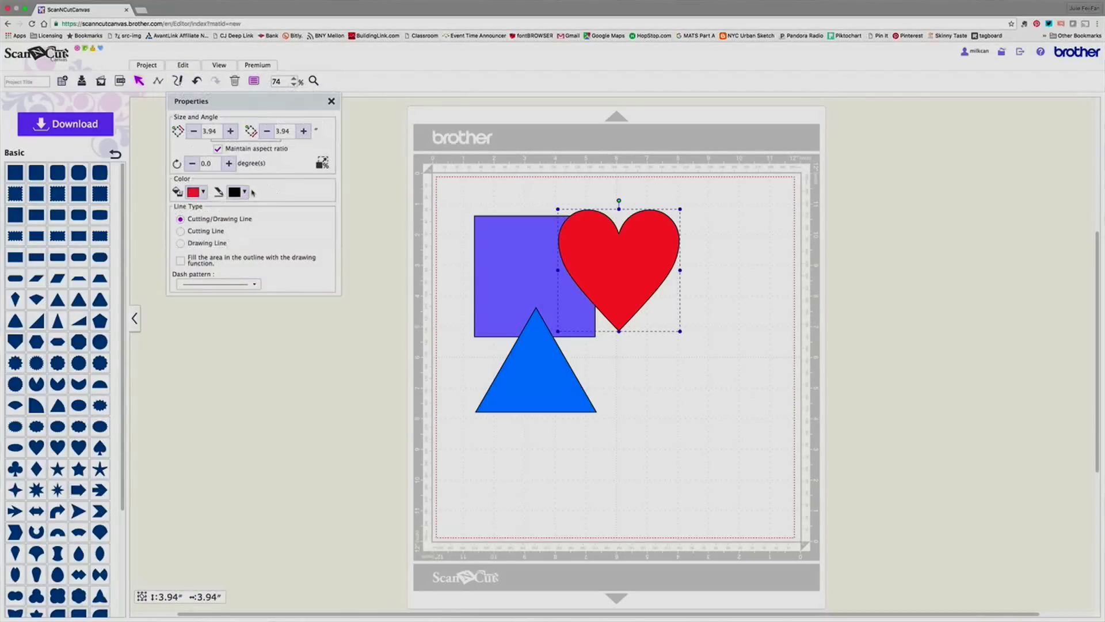
{"action": "left_click", "coordinate": [456, 264]}
Step: Apply Remove Overlapped to all three shapes again, undo the square shift, and nudge the heart down-left
{"action": "left_click_drag", "start_coordinate": [456, 239], "coordinate": [629, 432]}
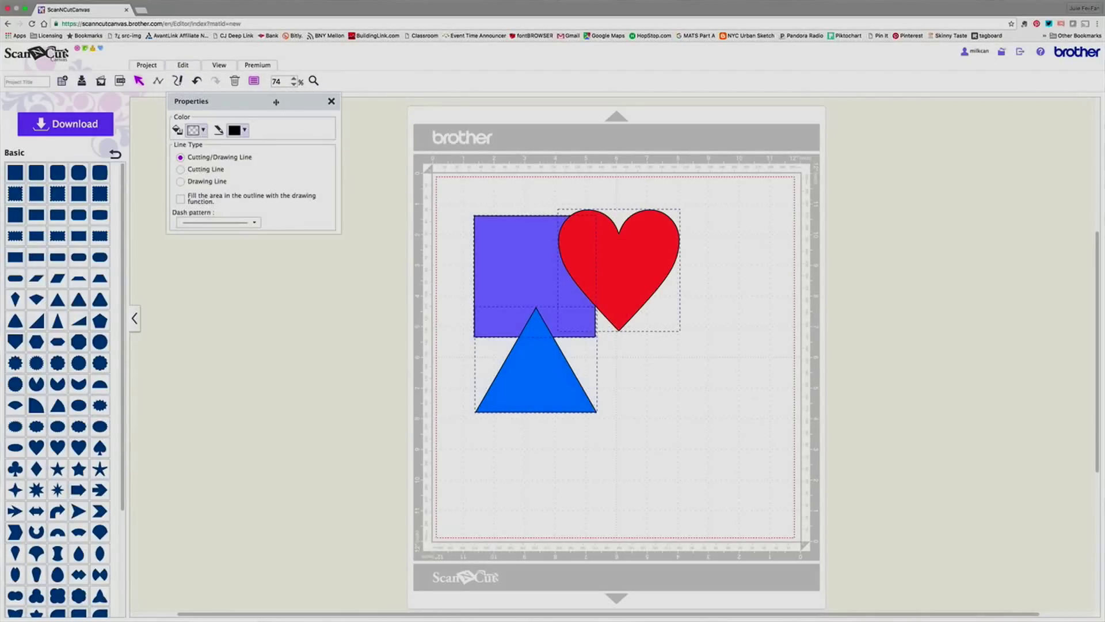
{"action": "left_click", "coordinate": [183, 67]}
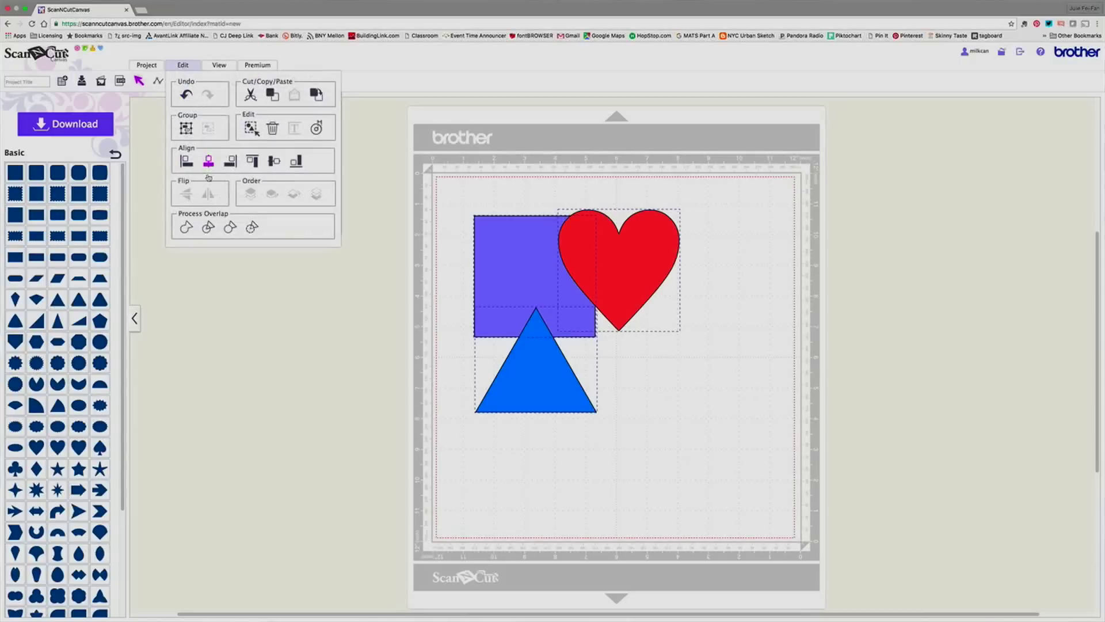
{"action": "left_click", "coordinate": [230, 227]}
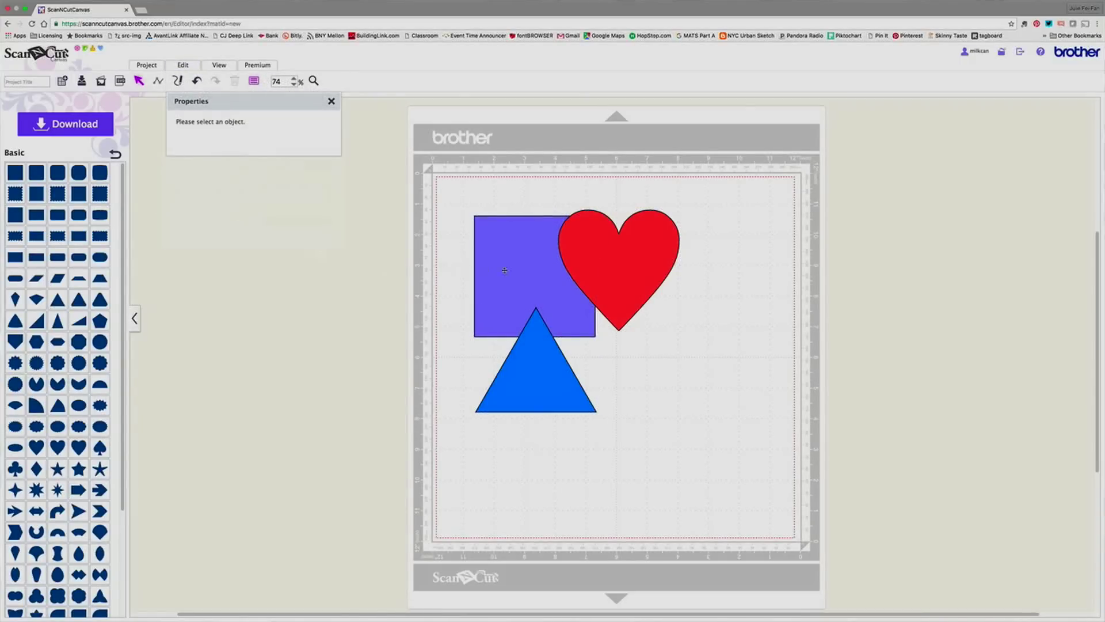
{"action": "mouse_move", "coordinate": [525, 272]}
{"action": "left_mouse_down"}
{"action": "mouse_move", "coordinate": [491, 248]}
{"action": "mouse_move", "coordinate": [528, 294]}
{"action": "mouse_move", "coordinate": [525, 272]}
{"action": "left_mouse_up"}
{"action": "key", "text": "ctrl+z"}
{"action": "left_click_drag", "start_coordinate": [590, 252], "coordinate": [584, 263]}
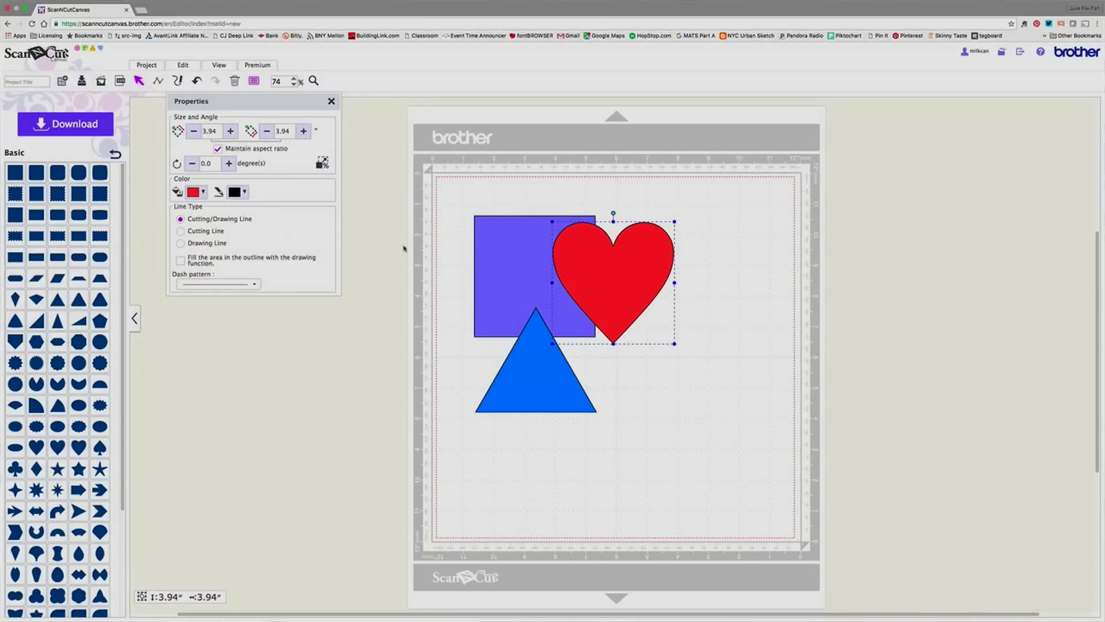
Step: Marquee-select the square, heart and triangle and apply Subtract under Process Overlap
{"action": "left_click_drag", "start_coordinate": [451, 224], "coordinate": [597, 369]}
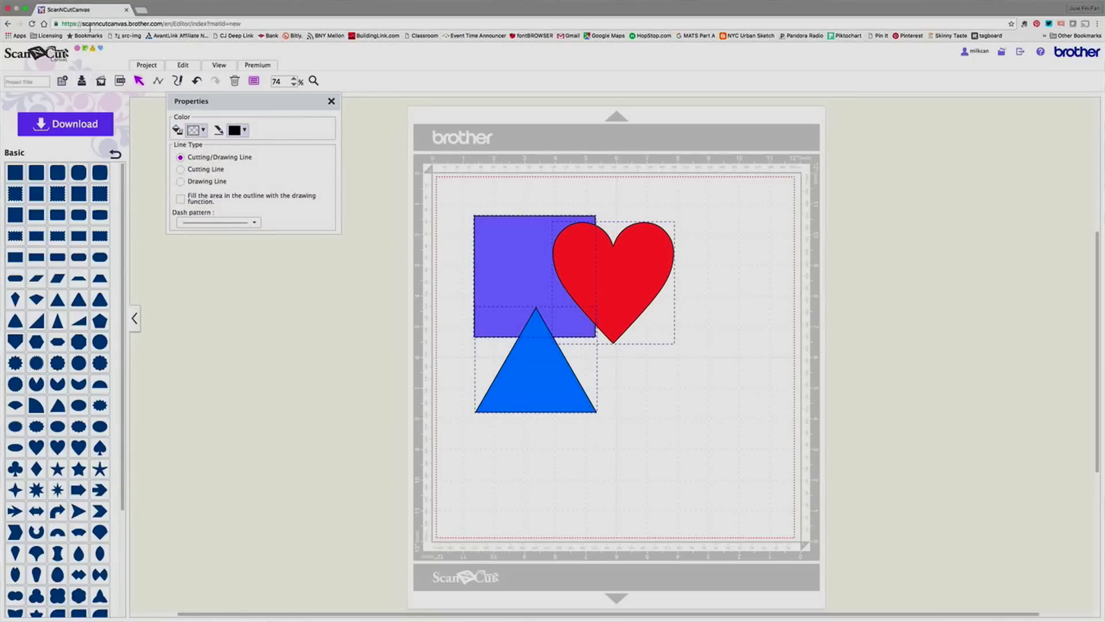
{"action": "left_click", "coordinate": [183, 65]}
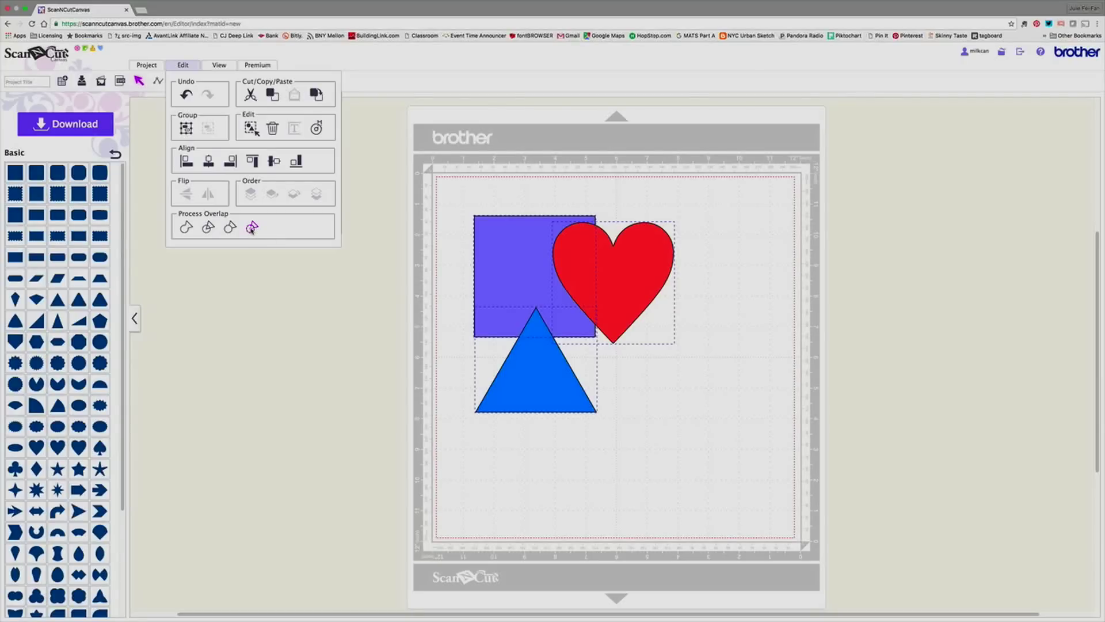
{"action": "left_click", "coordinate": [252, 228]}
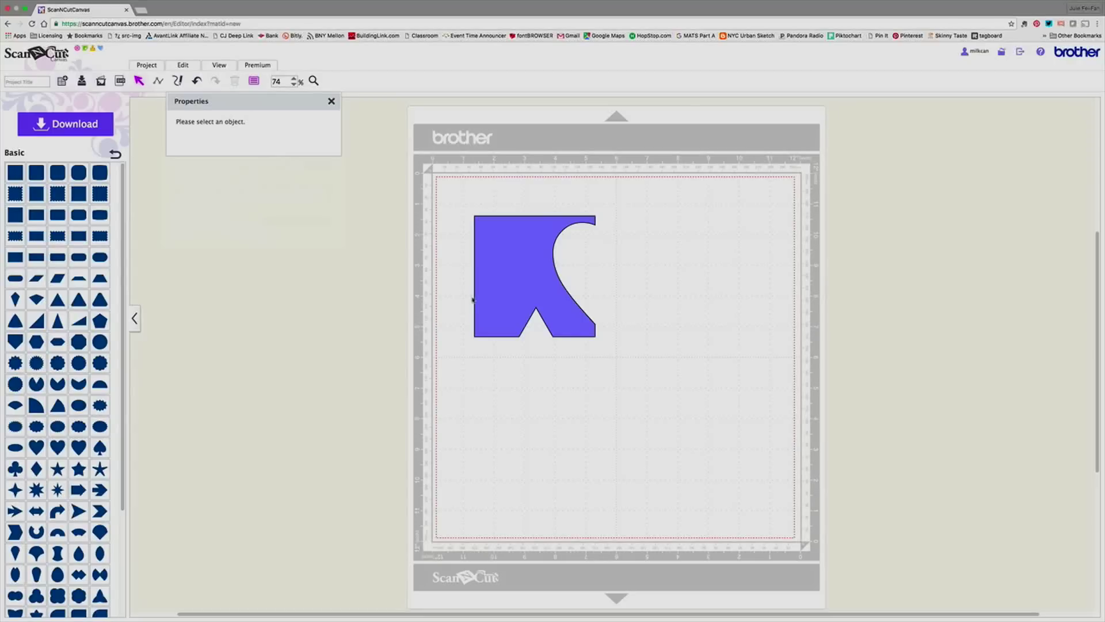
Step: Undo the subtraction and bring the purple square to the front
{"action": "left_click_drag", "start_coordinate": [518, 288], "coordinate": [536, 311]}
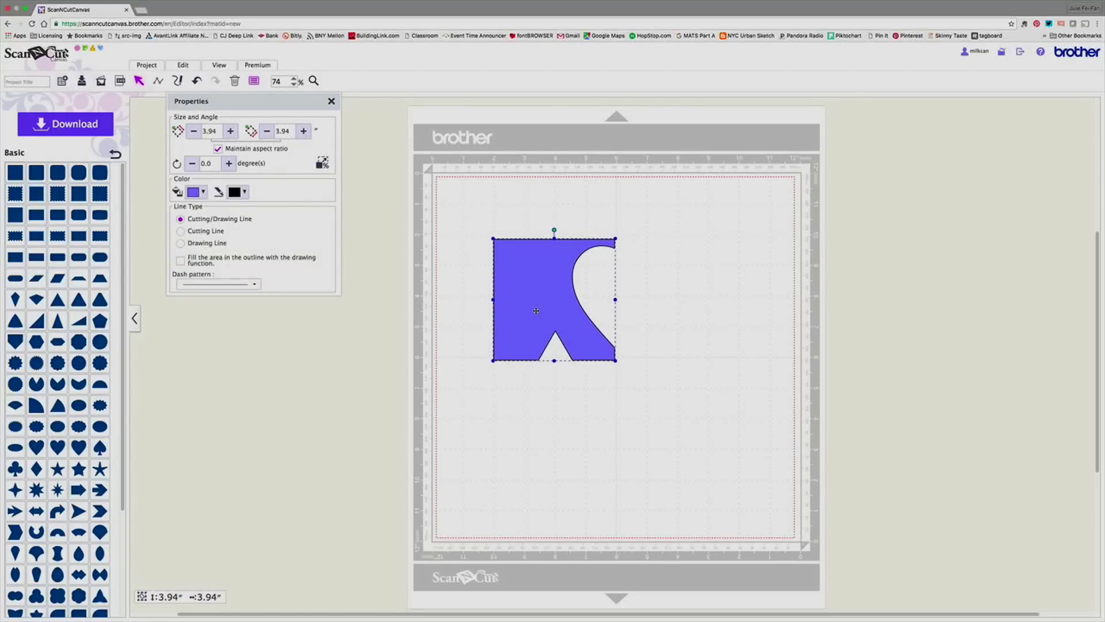
{"action": "key", "text": "ctrl+z"}
{"action": "key", "text": "ctrl+z"}
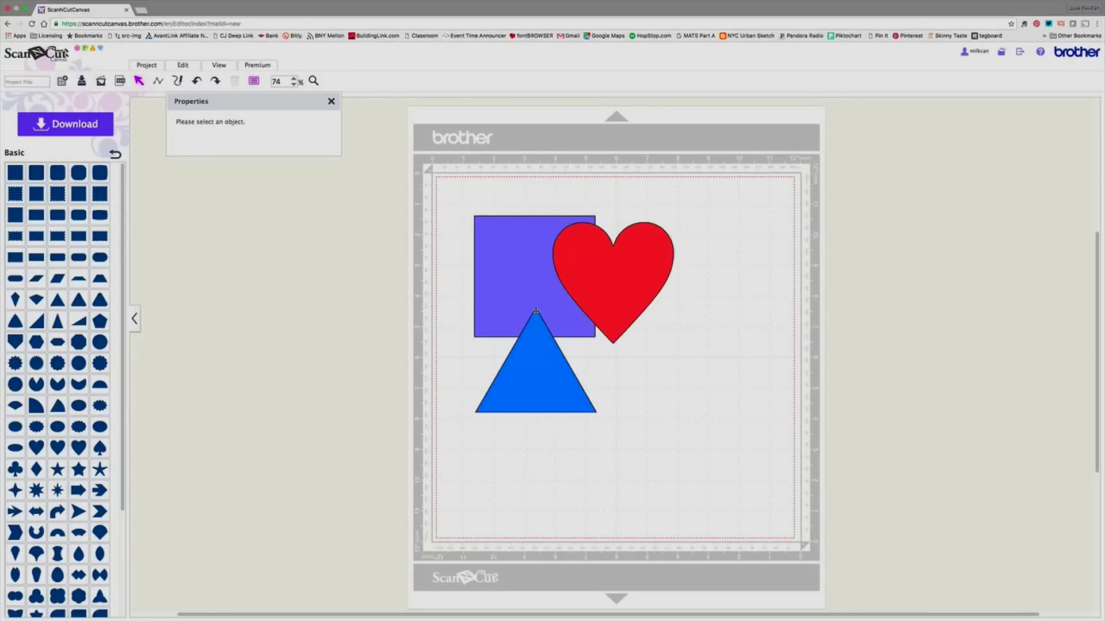
{"action": "left_click", "coordinate": [539, 286]}
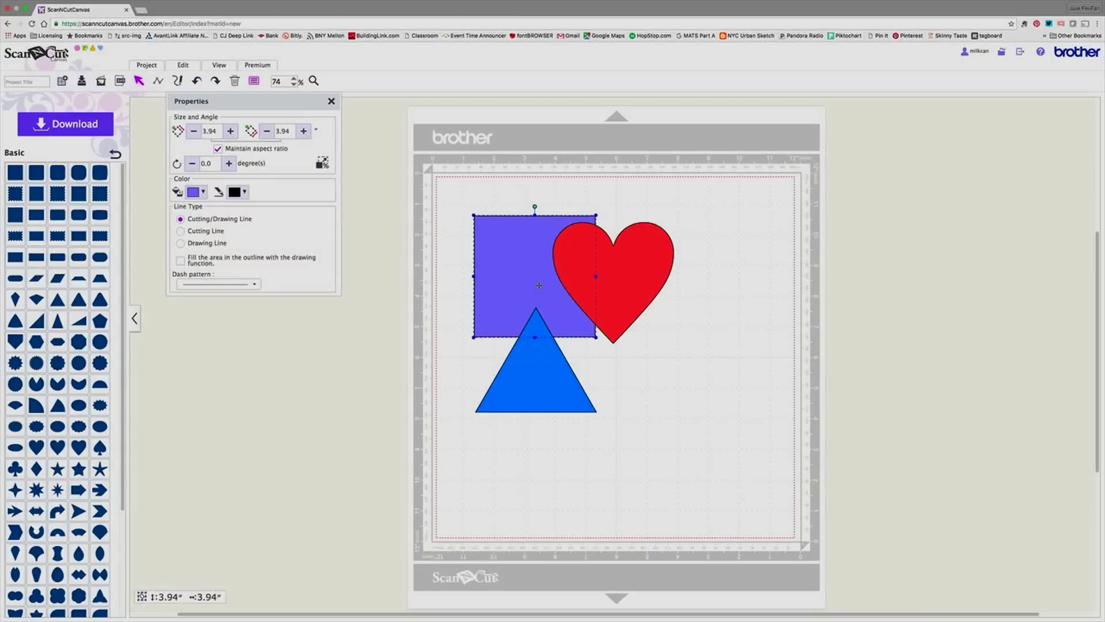
{"action": "left_click", "coordinate": [183, 64]}
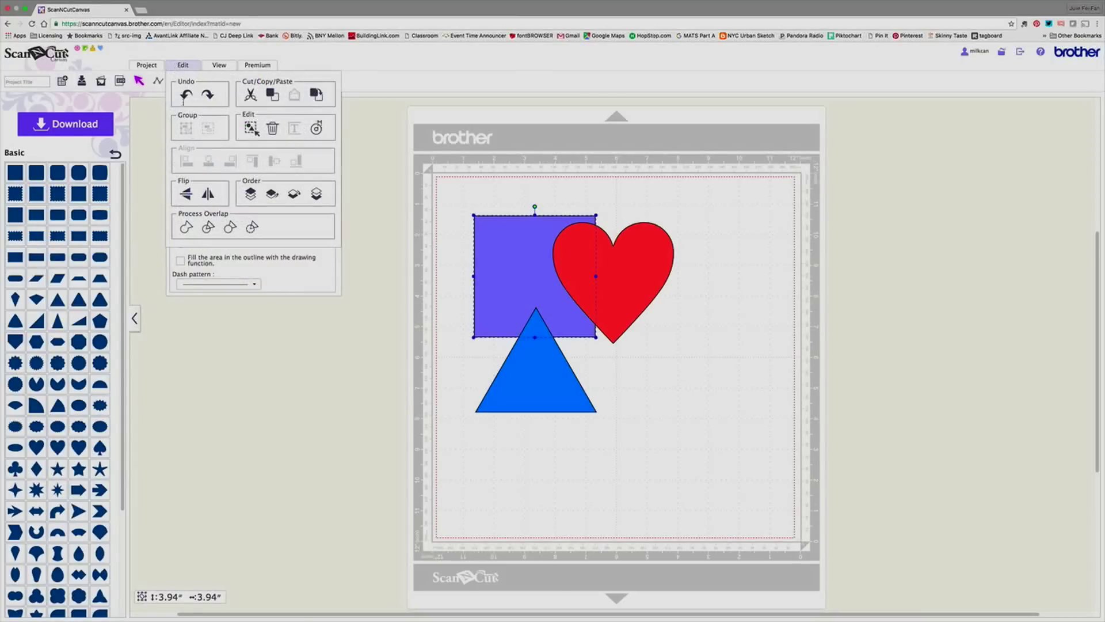
{"action": "left_click", "coordinate": [249, 194]}
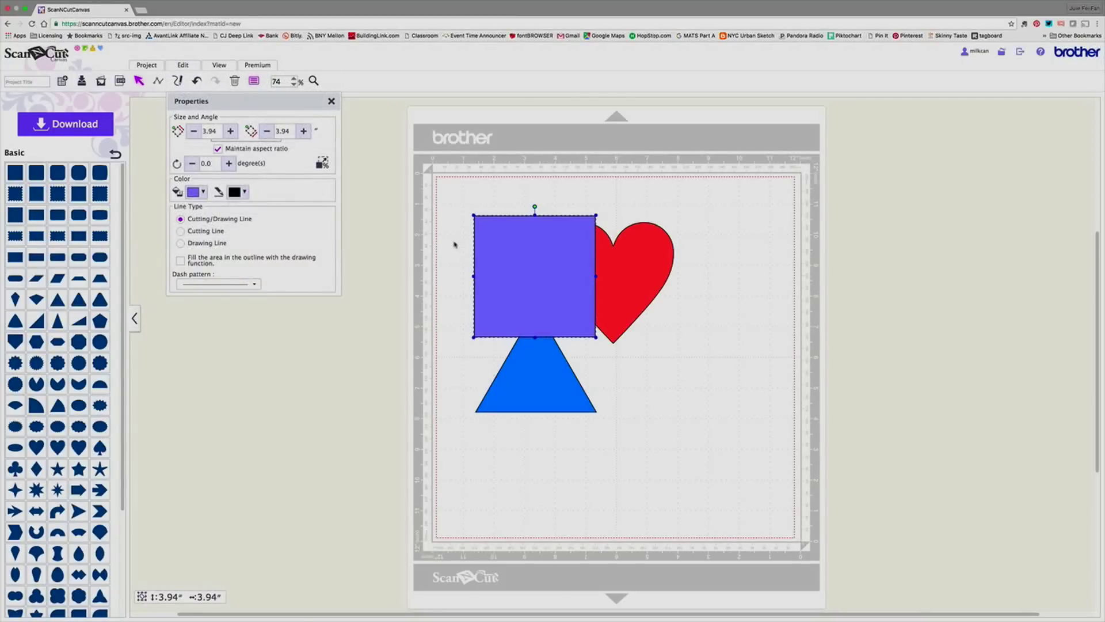
Step: Select all three shapes and Subtract again, leaving only the blue trapezoid
{"action": "left_click_drag", "start_coordinate": [454, 240], "coordinate": [605, 367]}
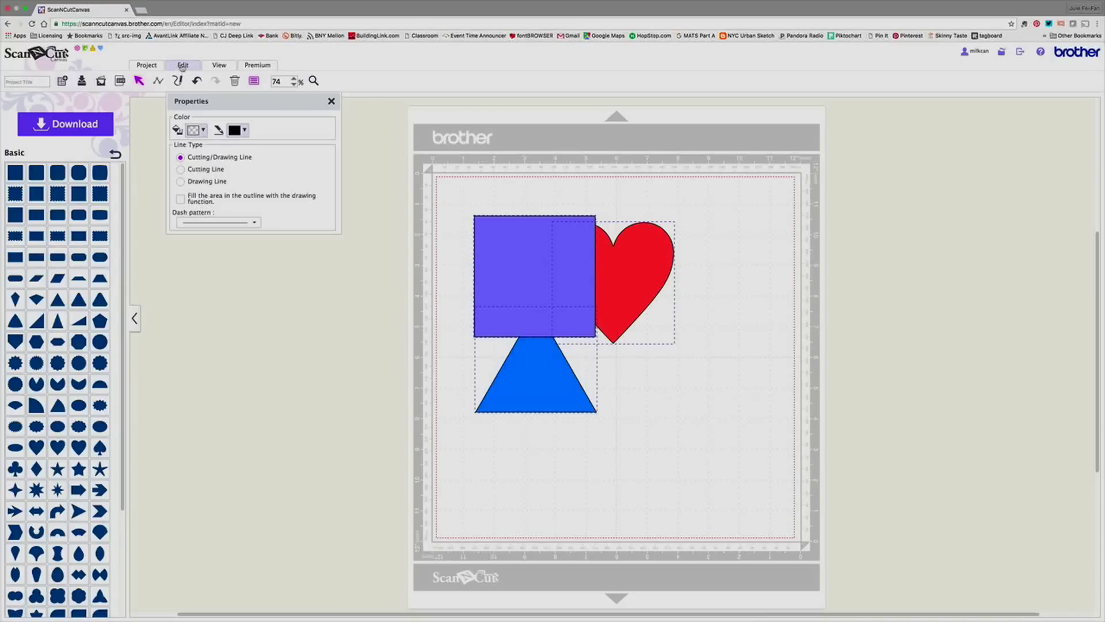
{"action": "left_click", "coordinate": [182, 65]}
{"action": "left_click", "coordinate": [250, 228]}
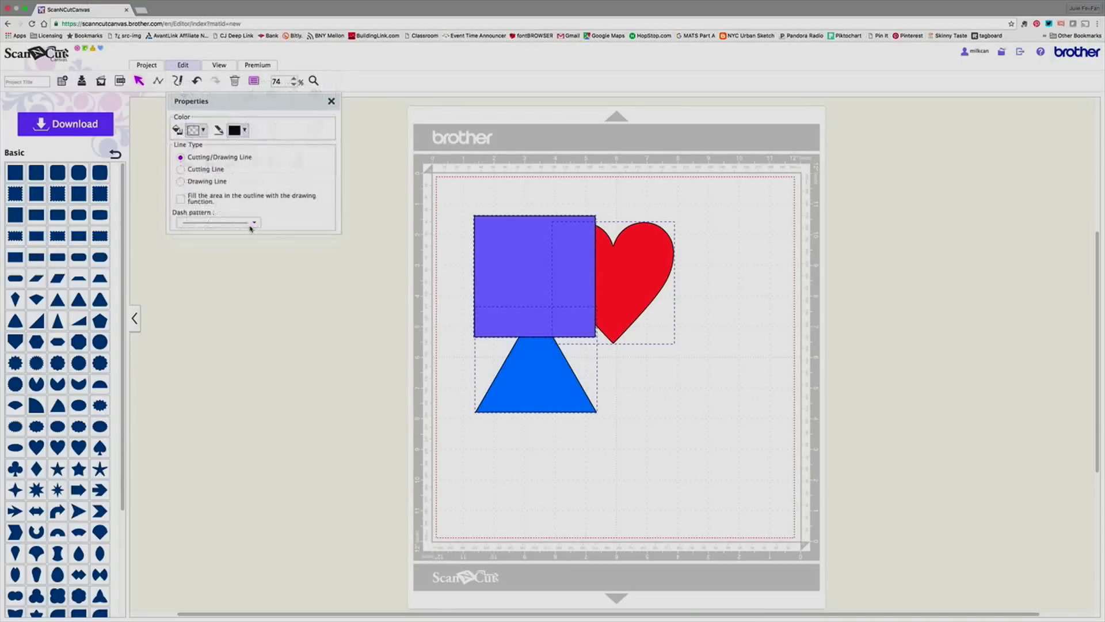